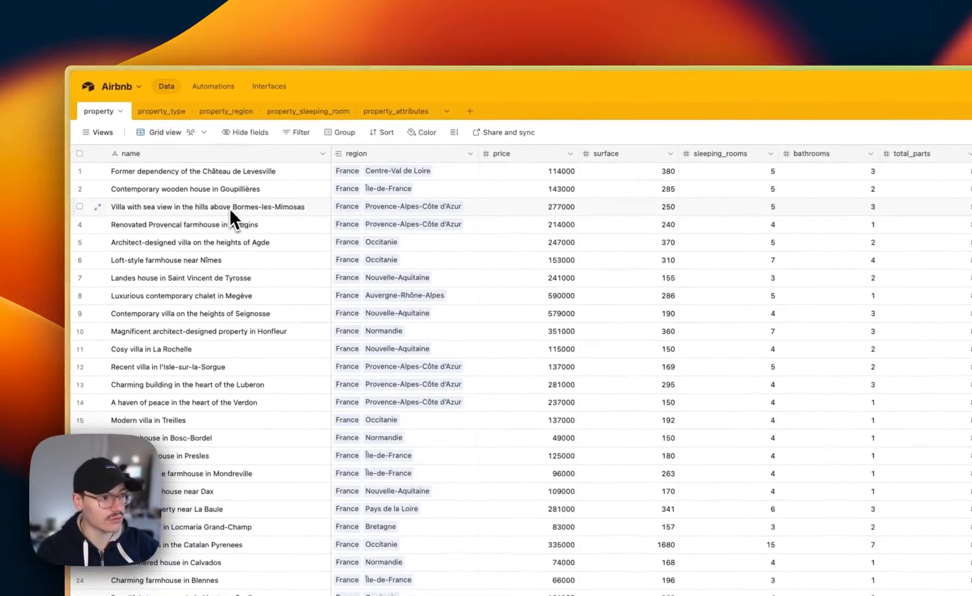
# - Look through the records and fields of the property table in the Airbnb base
pyautogui.click(230, 209)
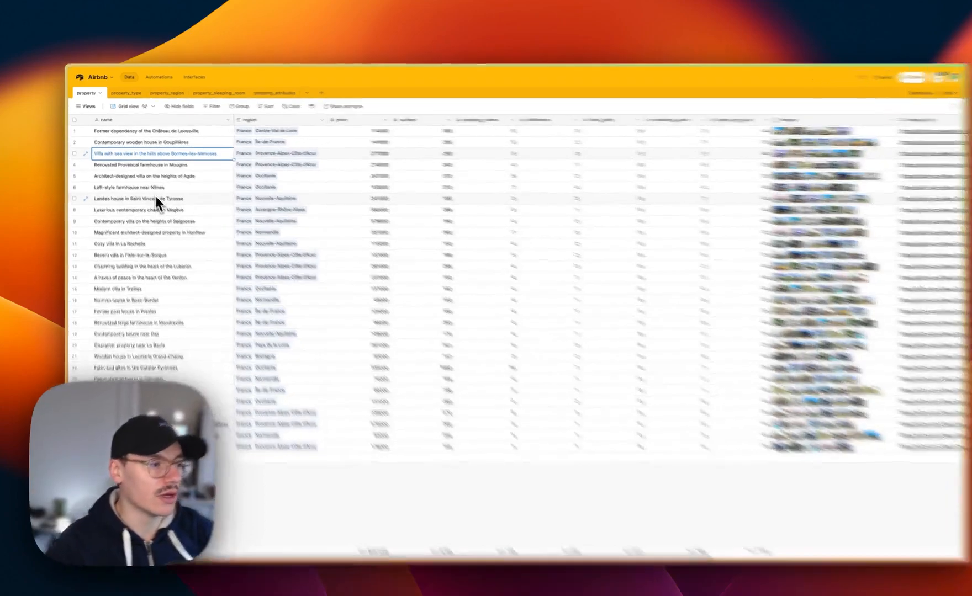
pyautogui.click(155, 198)
pyautogui.click(159, 289)
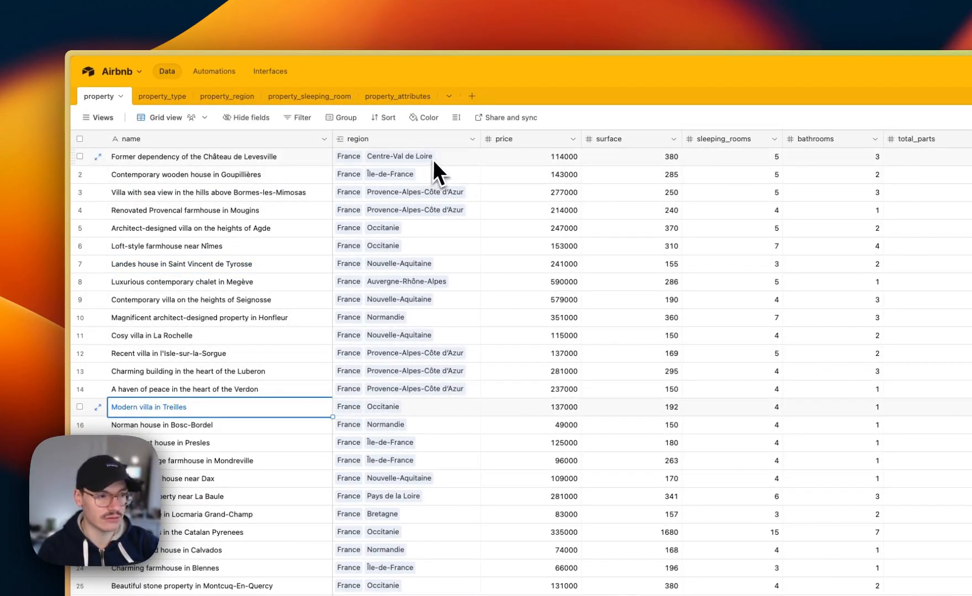
pyautogui.click(558, 162)
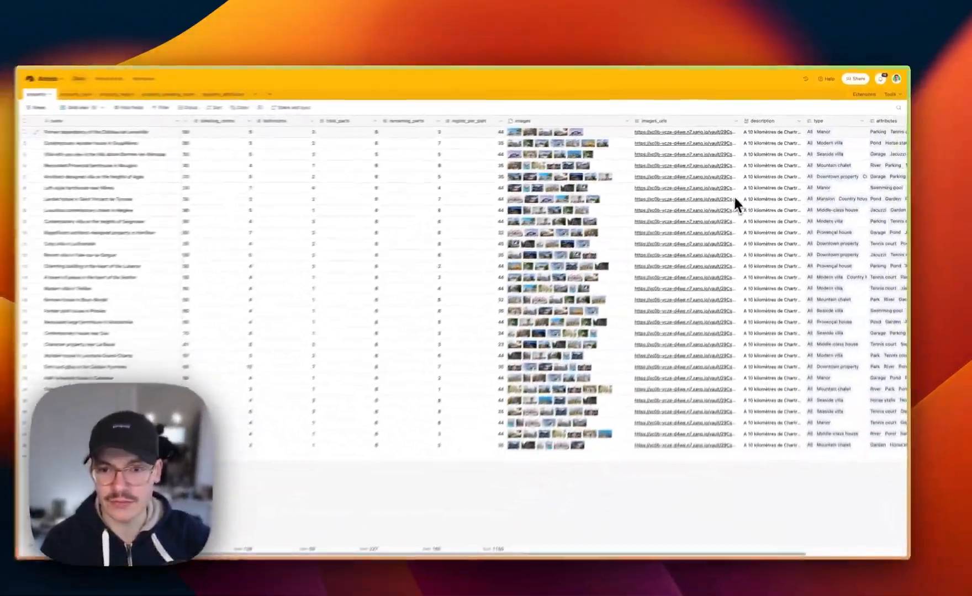
pyautogui.hscroll(2, 761, 190)
pyautogui.hscroll(-5, 584, 220)
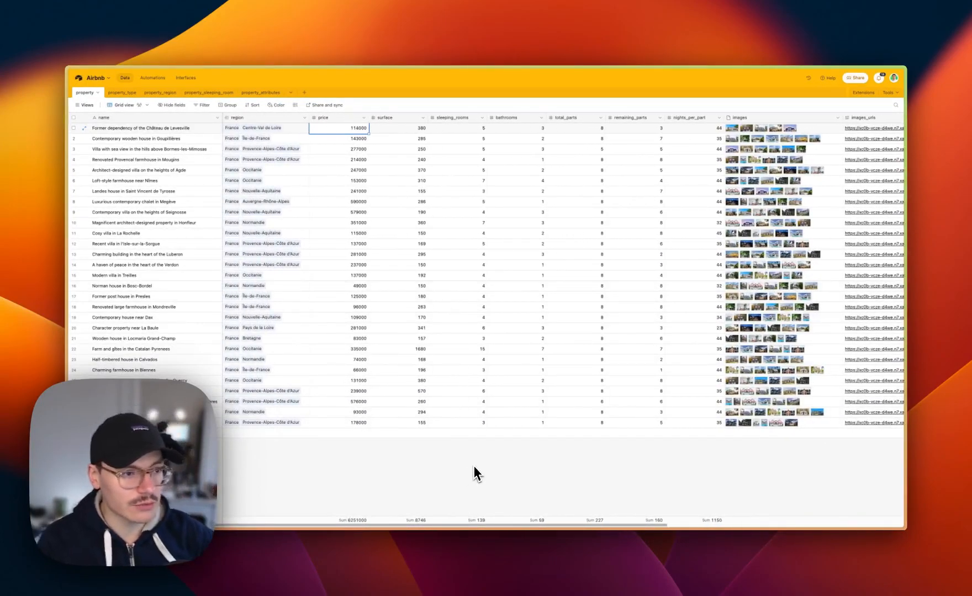
# - Switch to the WeWeb editor and add the Airtable data source plugin to the project
pyautogui.moveTo(66, 442)
pyautogui.click(97, 431)
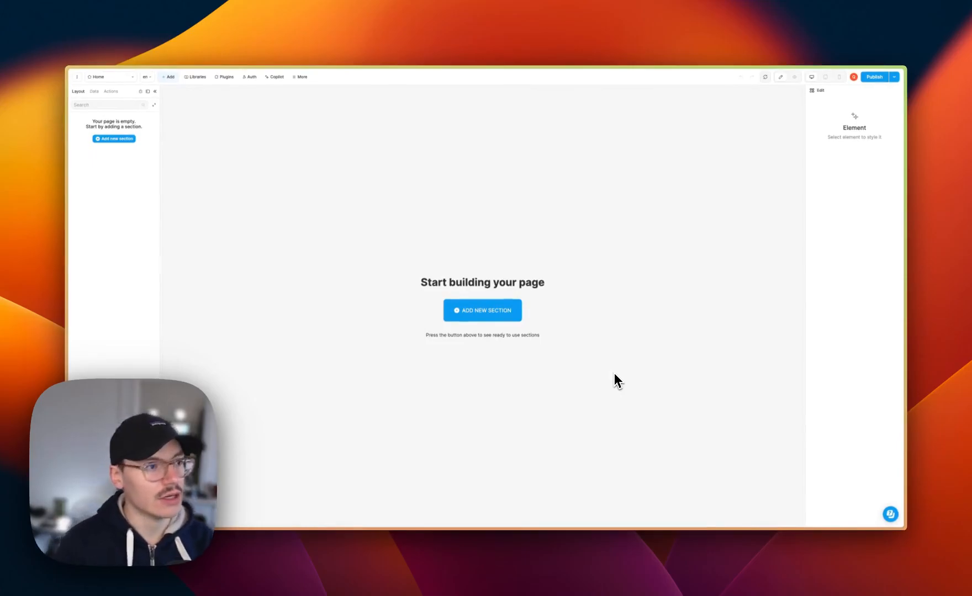
pyautogui.click(226, 79)
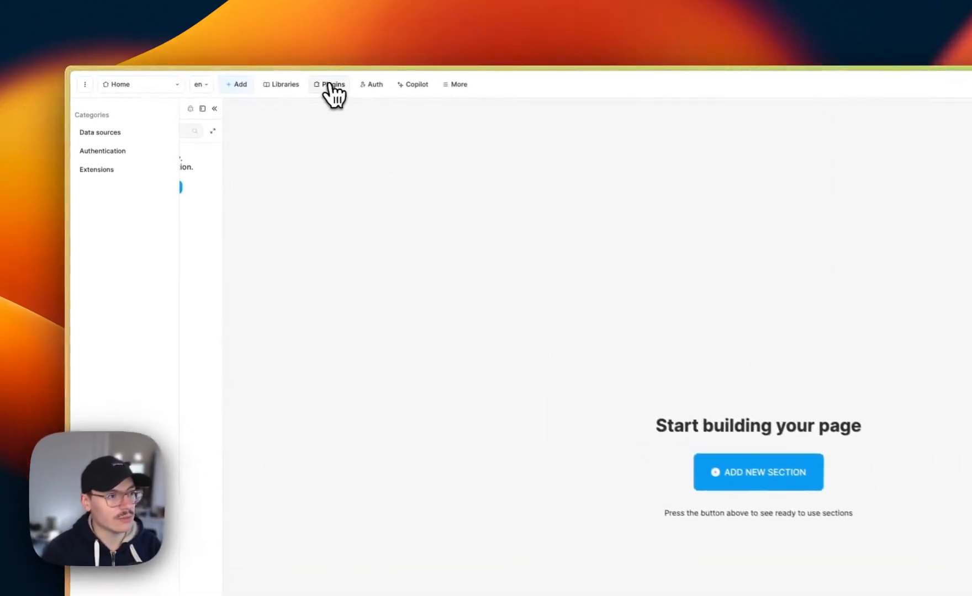
pyautogui.click(127, 132)
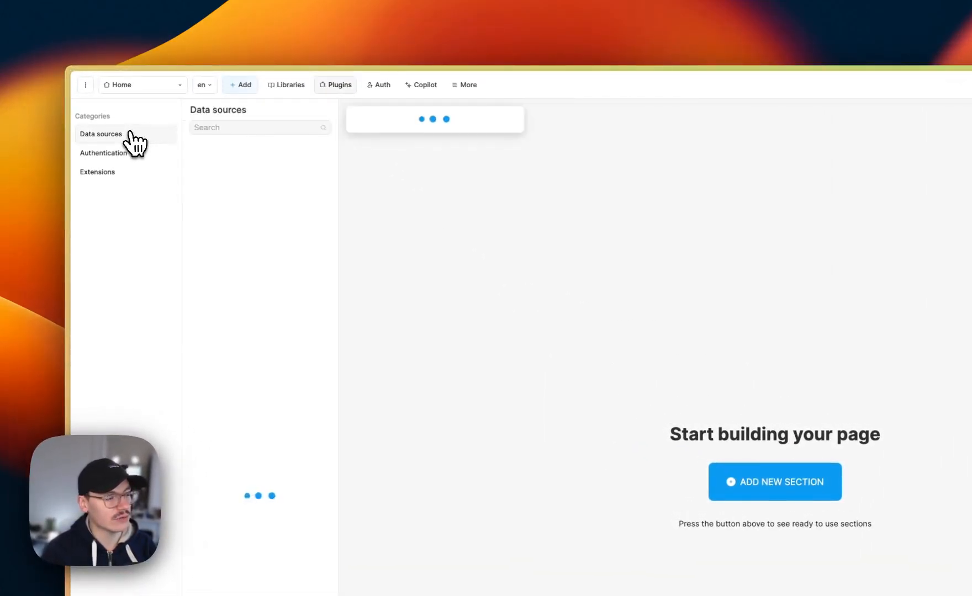
pyautogui.click(299, 256)
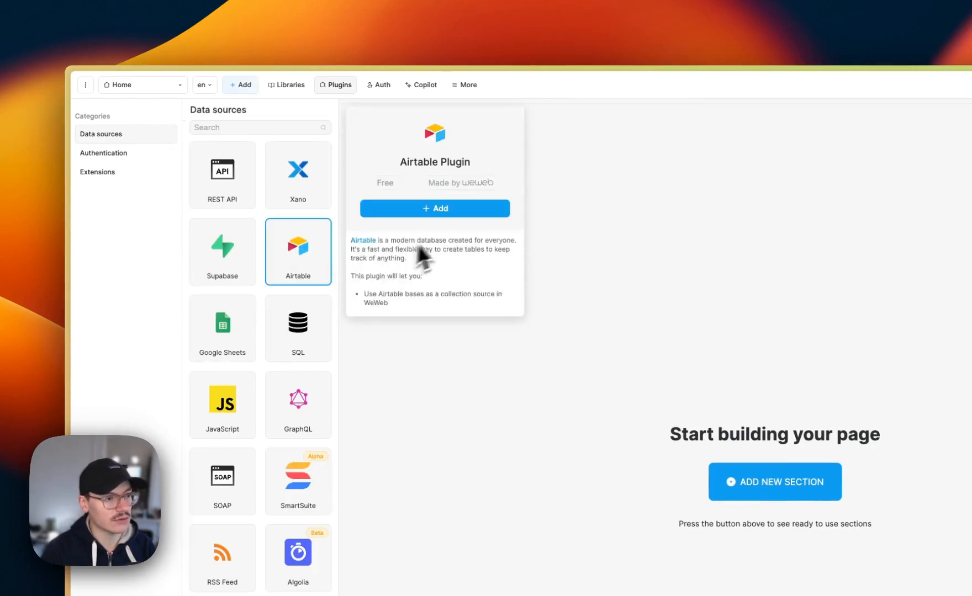
pyautogui.click(444, 209)
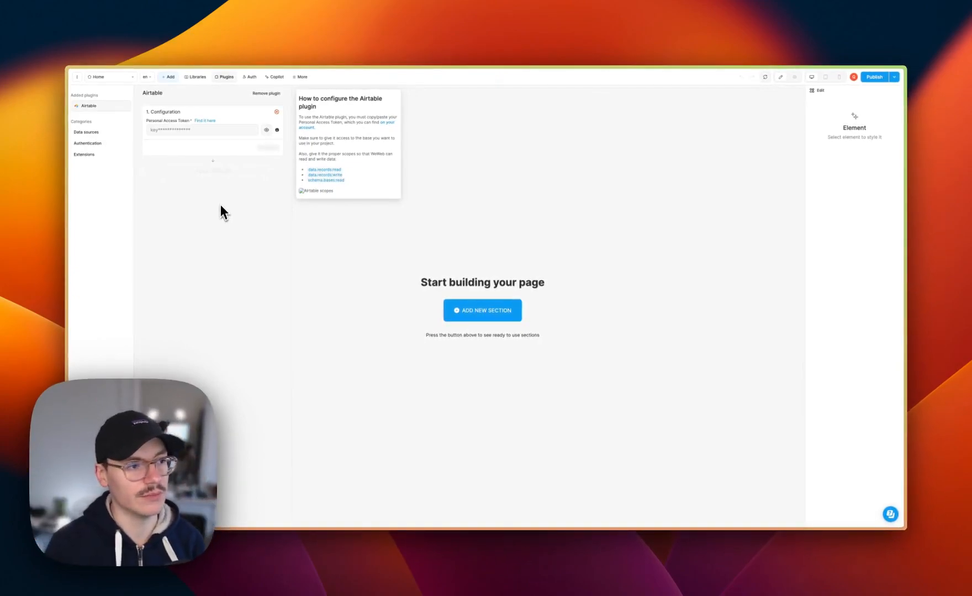
# - From the plugin's token link, start a new Airtable personal access token named "airtable mini-course"
pyautogui.click(203, 121)
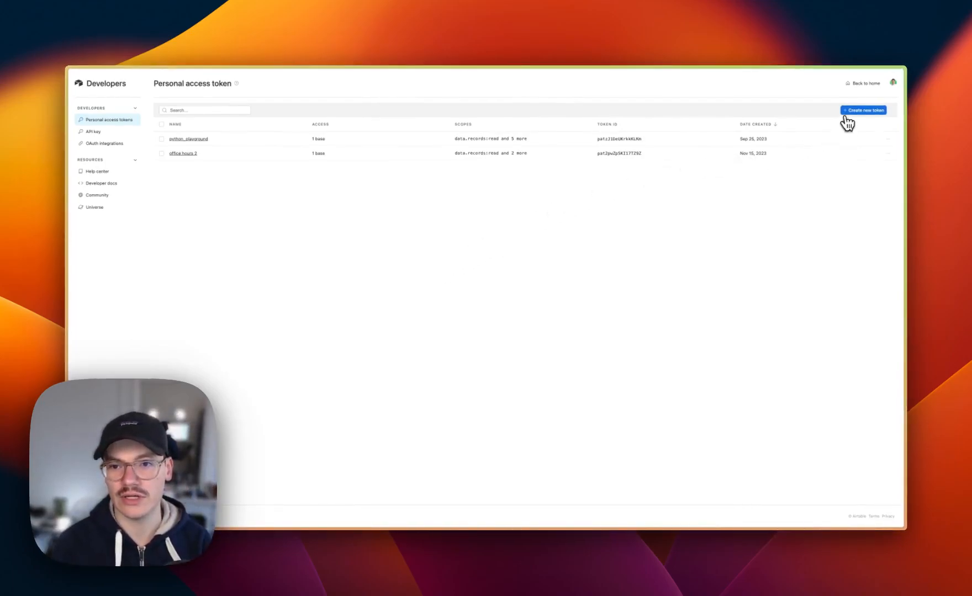
pyautogui.click(848, 112)
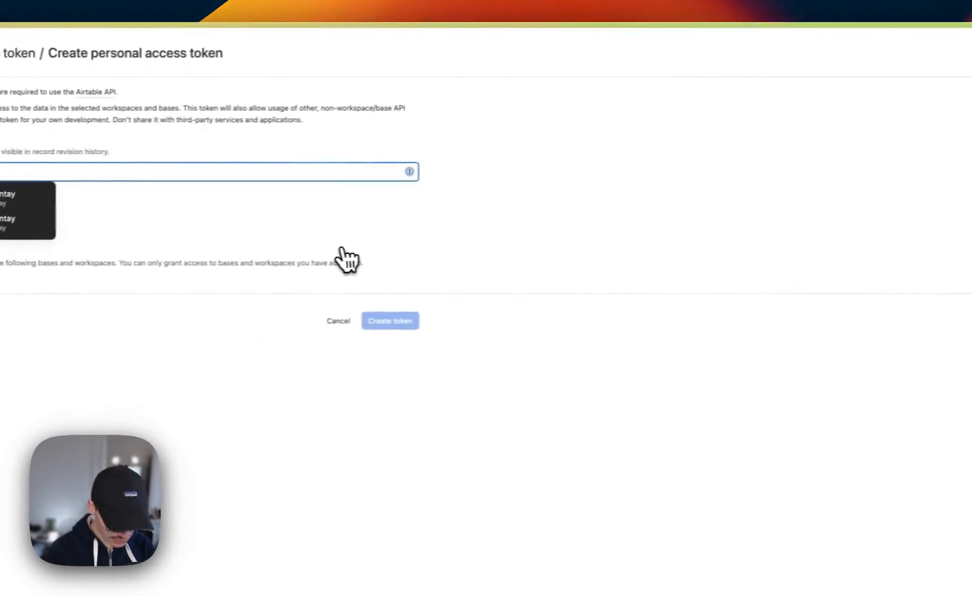
pyautogui.write('airtable mini-course')
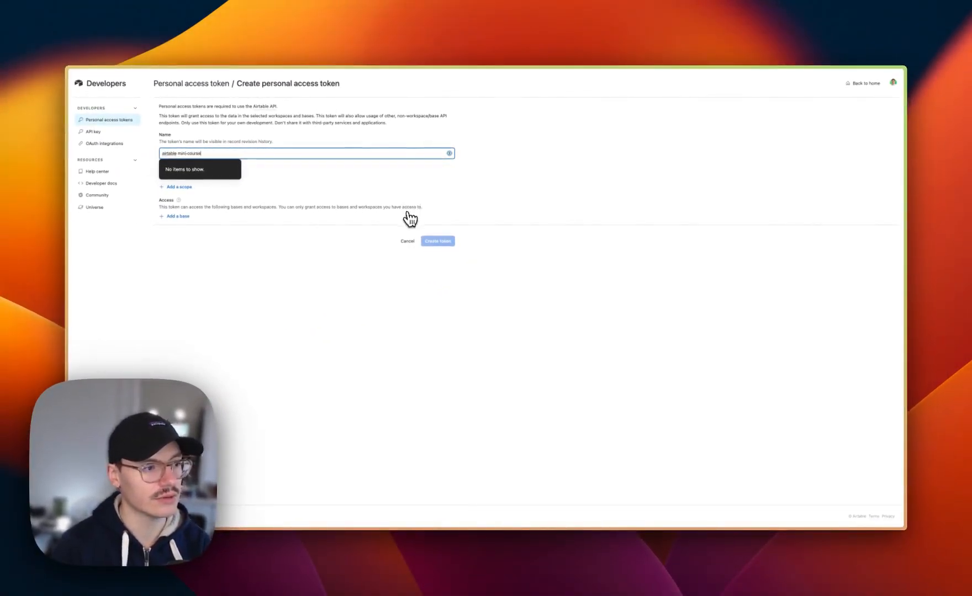
pyautogui.click(393, 206)
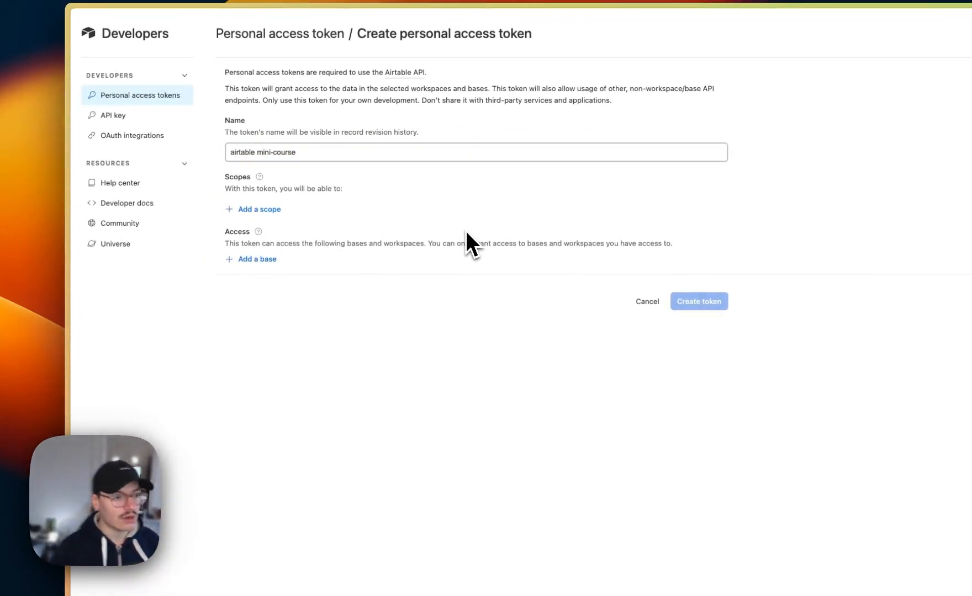
# - Give the token the scopes data.records:read, data.records:write and schema.bases:read
pyautogui.click(288, 212)
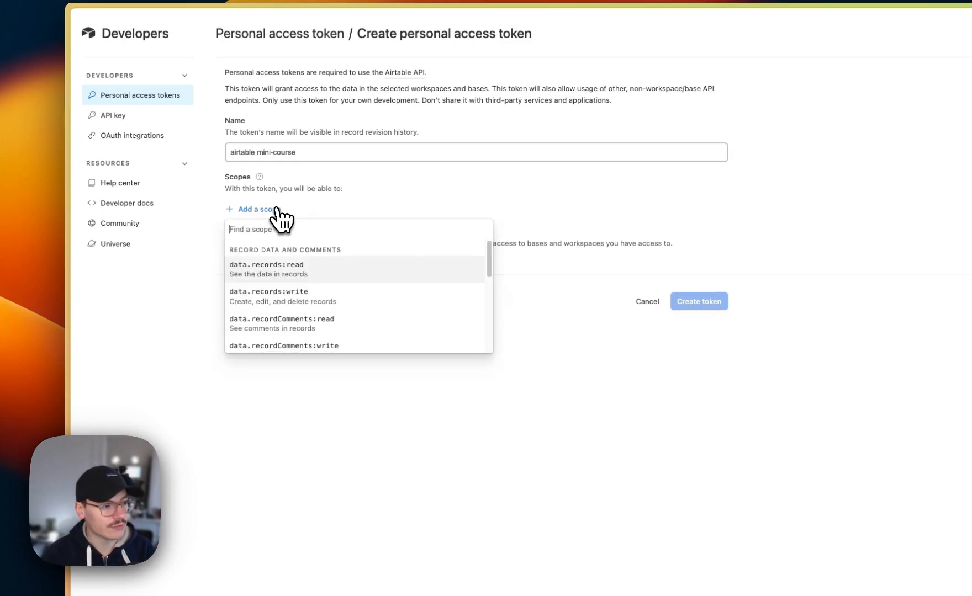
pyautogui.click(281, 270)
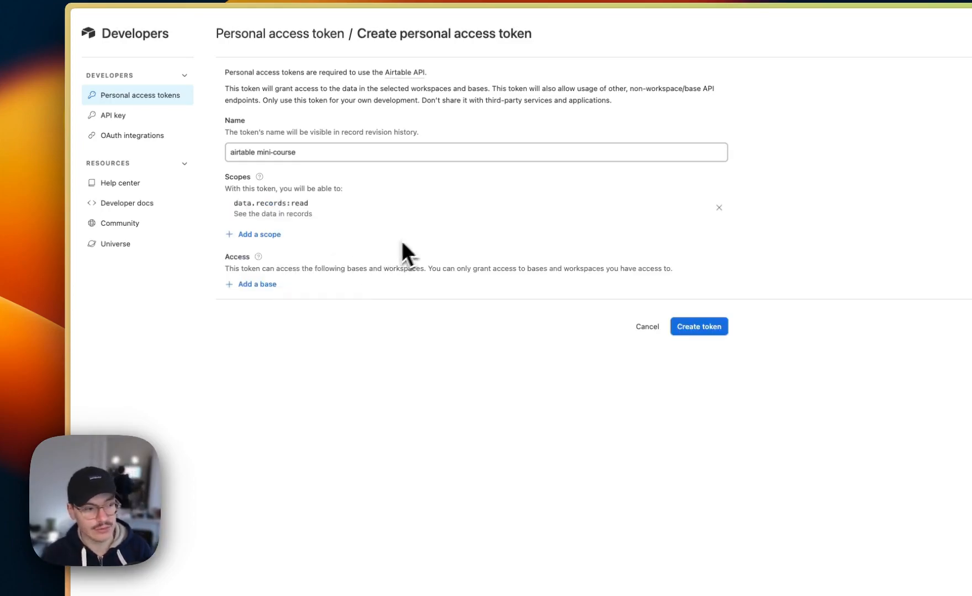
pyautogui.click(255, 235)
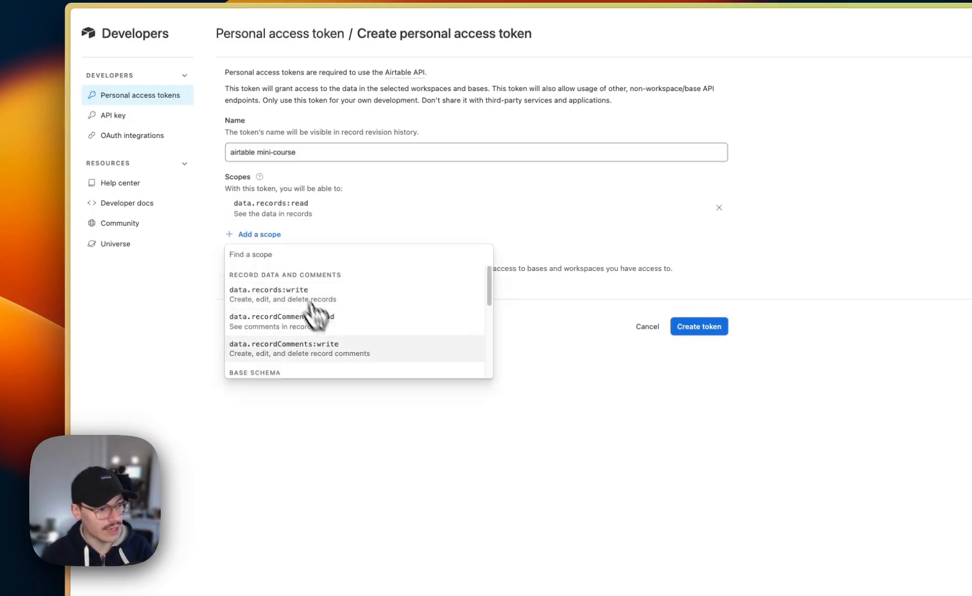
pyautogui.click(323, 352)
pyautogui.click(719, 233)
pyautogui.click(264, 235)
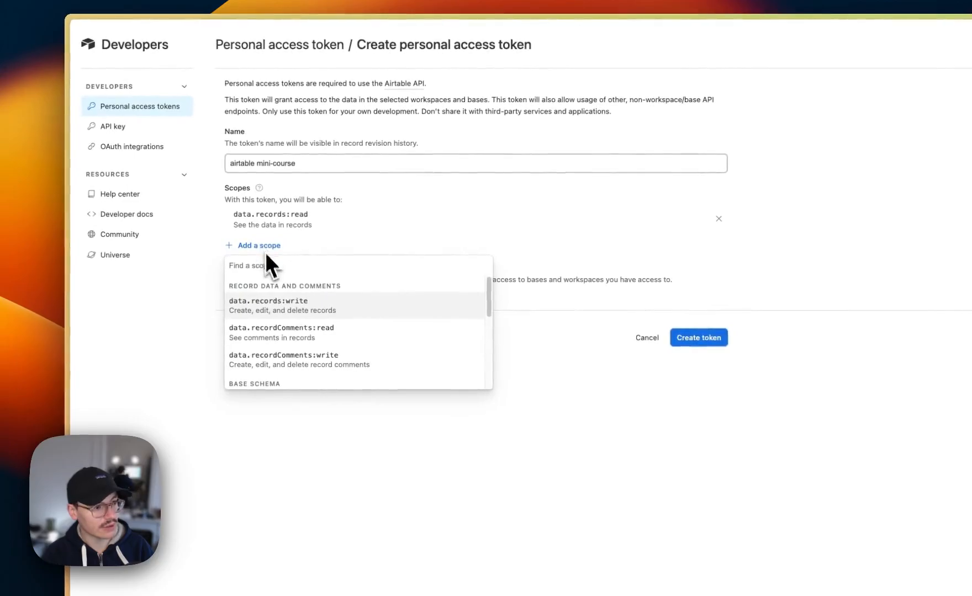
pyautogui.click(290, 309)
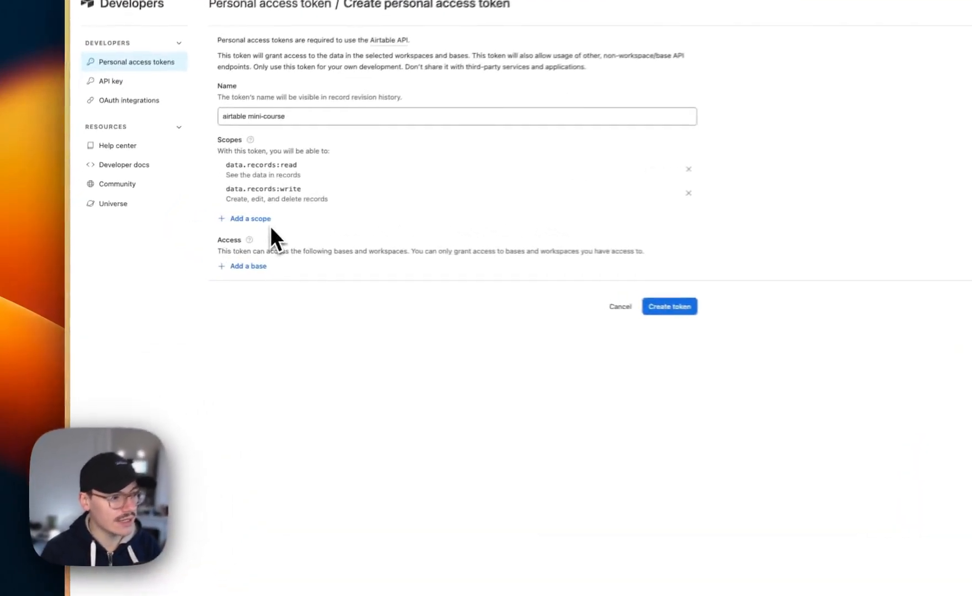
pyautogui.click(261, 219)
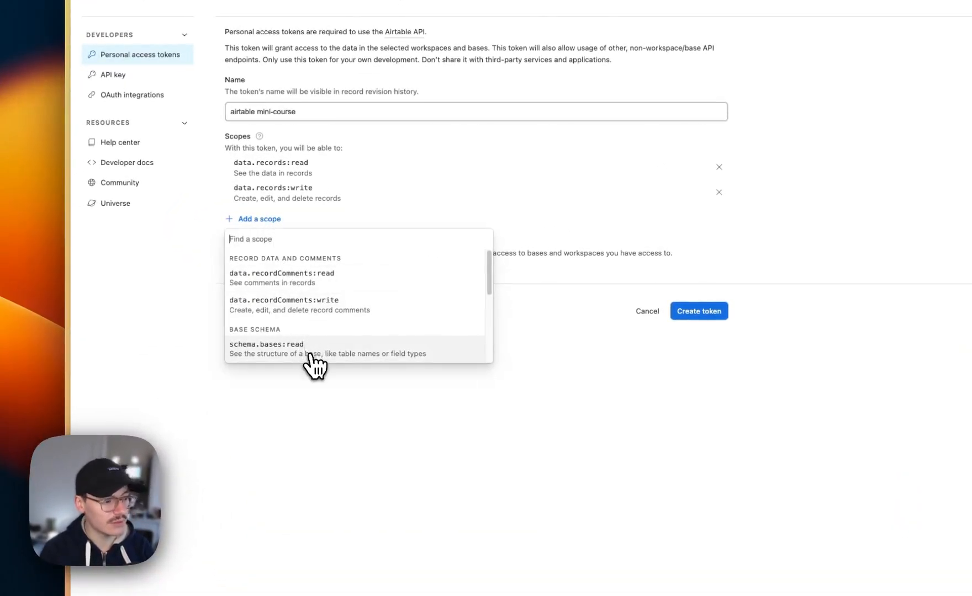
pyautogui.click(314, 354)
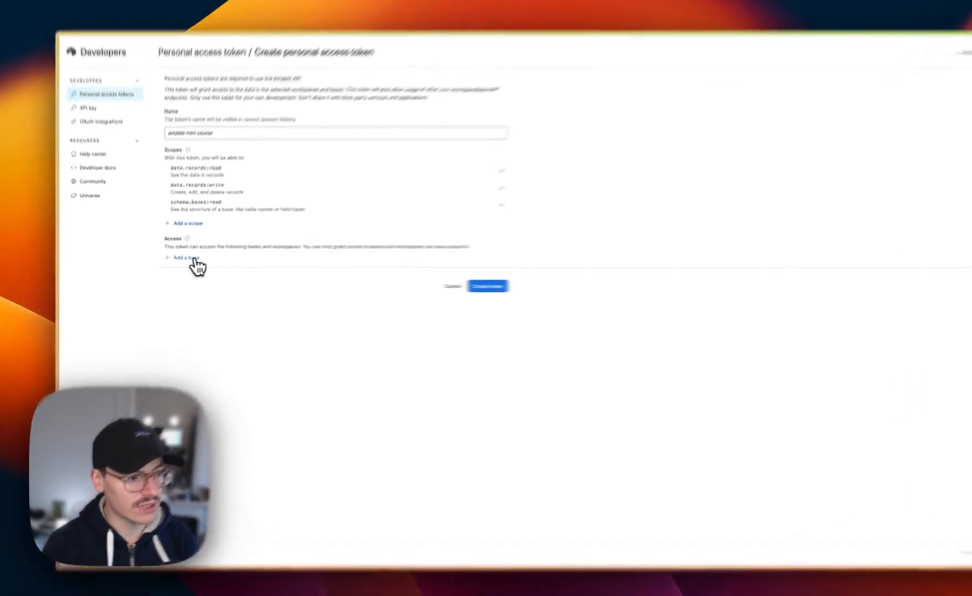
# - Grant the token access to the Airbnb base, create the token and copy it
pyautogui.click(193, 260)
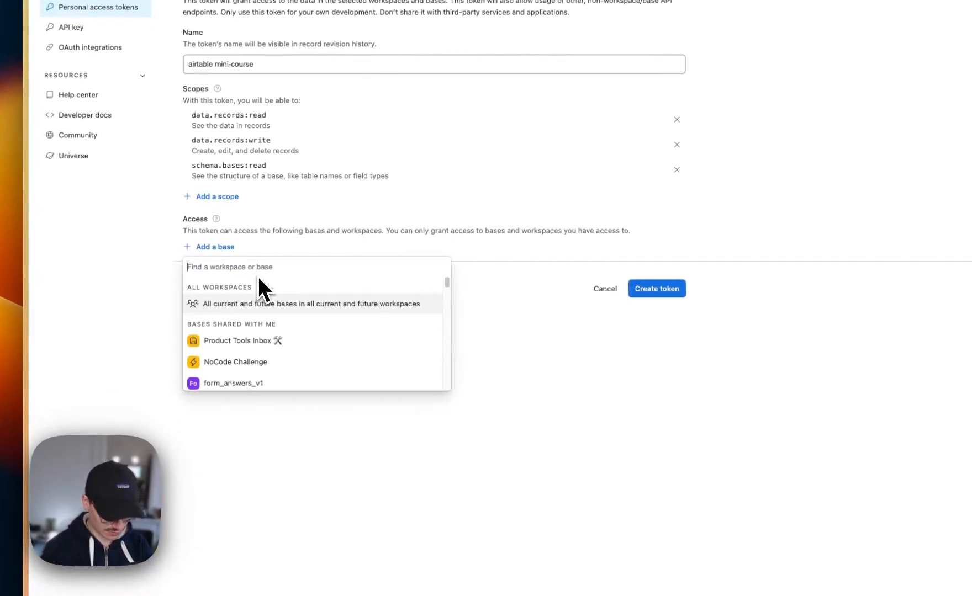
pyautogui.write('air')
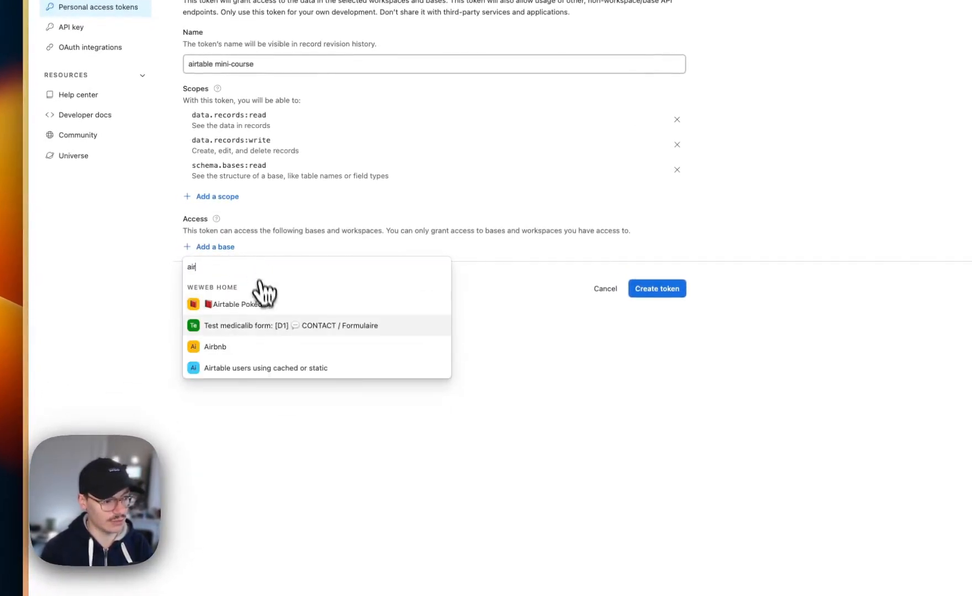
pyautogui.click(251, 347)
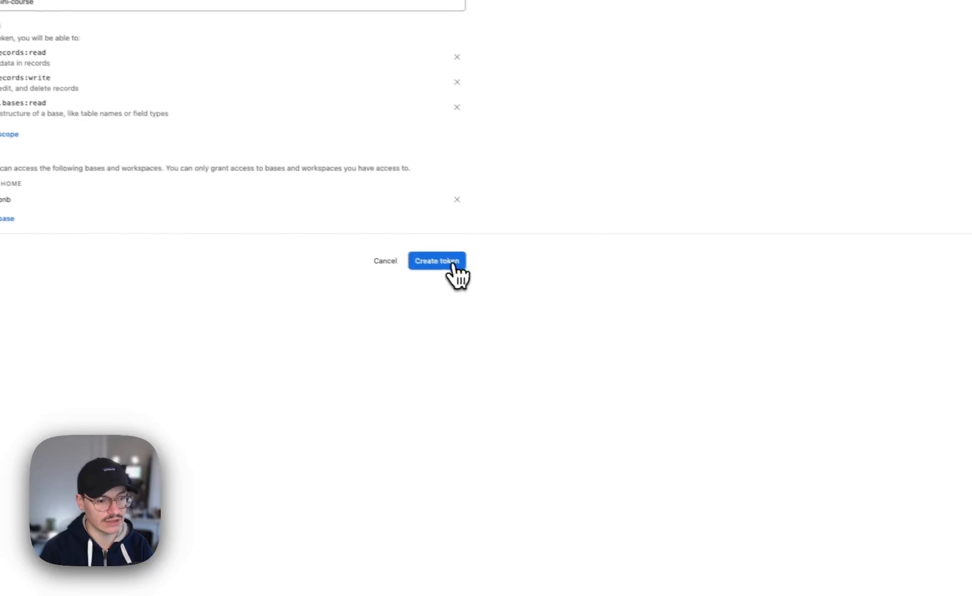
pyautogui.click(564, 297)
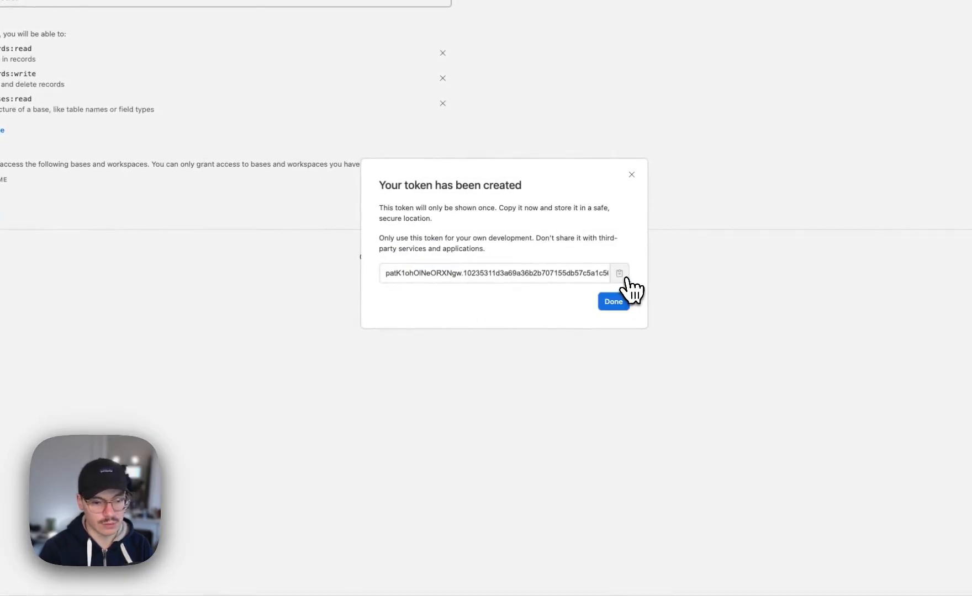
pyautogui.click(622, 304)
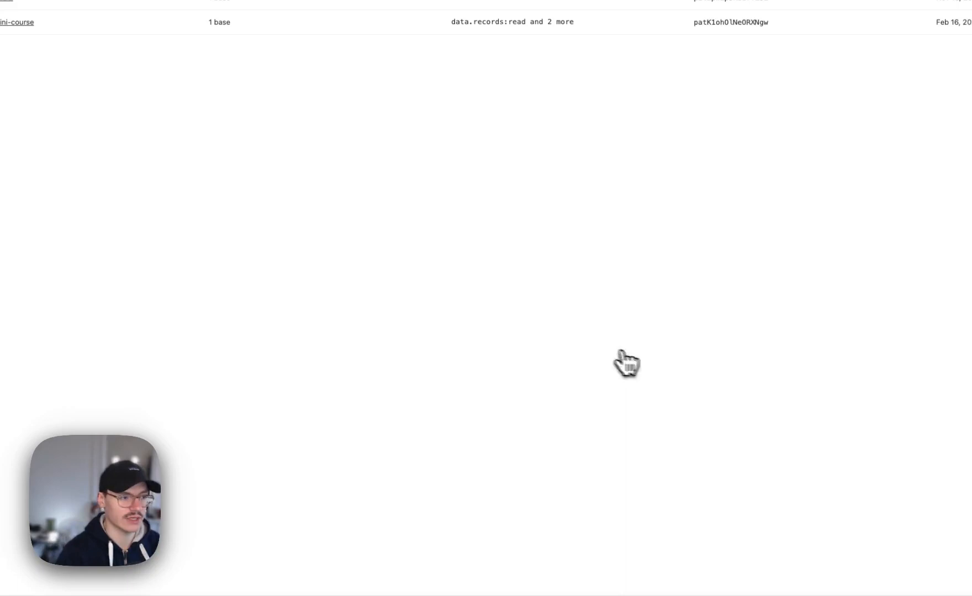
# - Return to WeWeb, paste the personal access token into the Airtable plugin configuration and save it
pyautogui.click(143, 412)
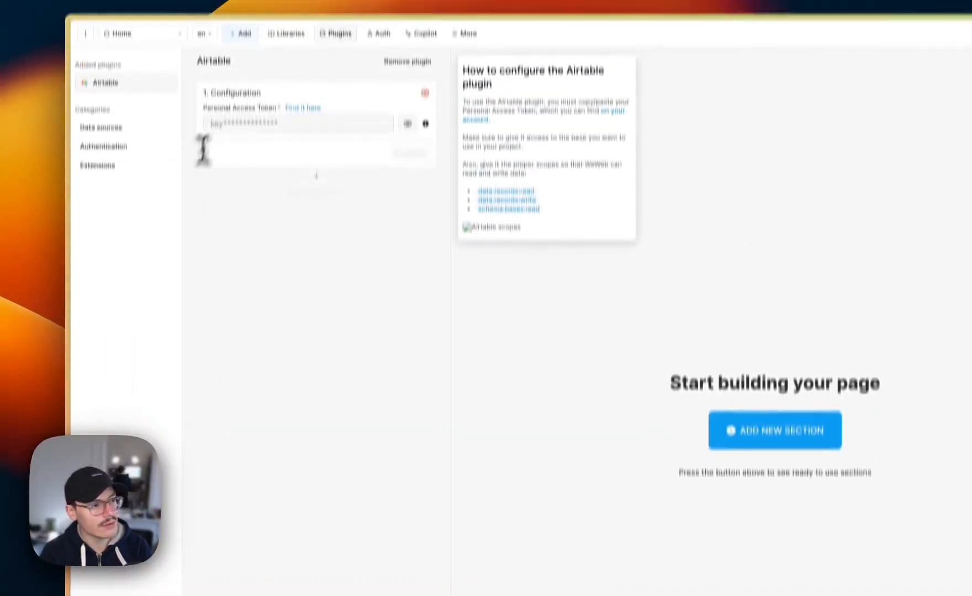
pyautogui.click(237, 175)
pyautogui.press('super+v')
pyautogui.click(395, 206)
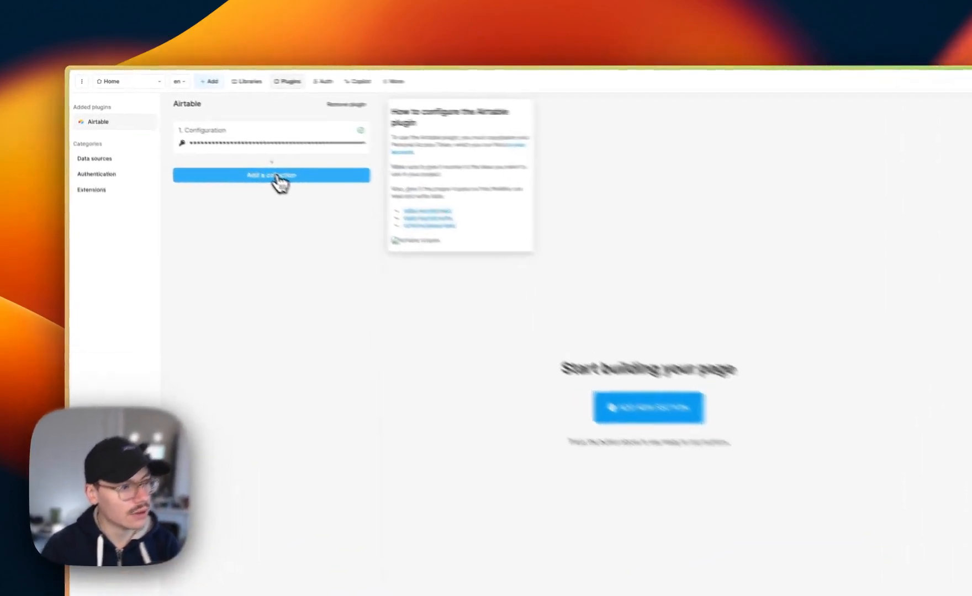
# - Create a collection named "properties" with Airtable as its source in Dynamic mode
pyautogui.click(273, 175)
pyautogui.click(261, 151)
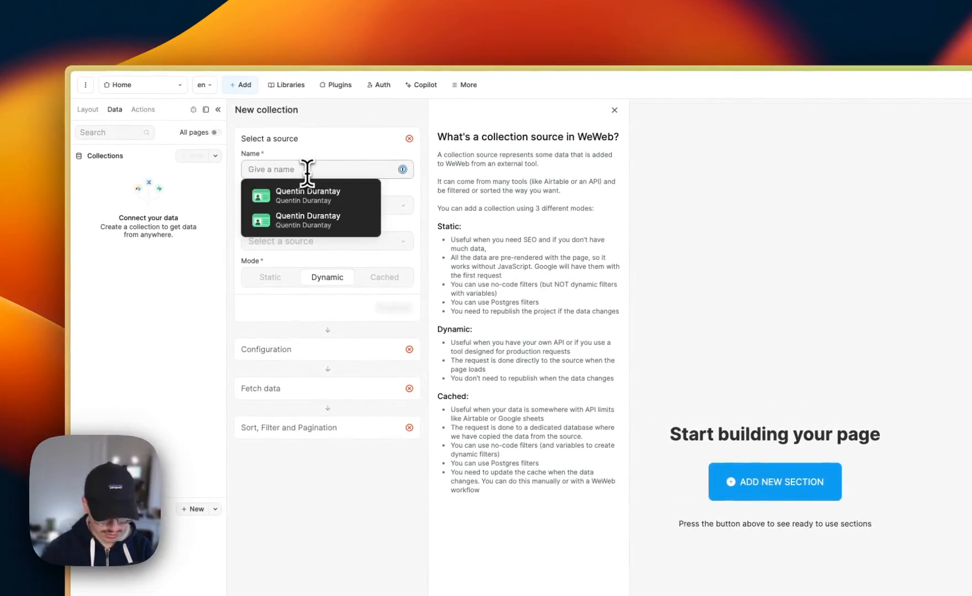
pyautogui.write('properties')
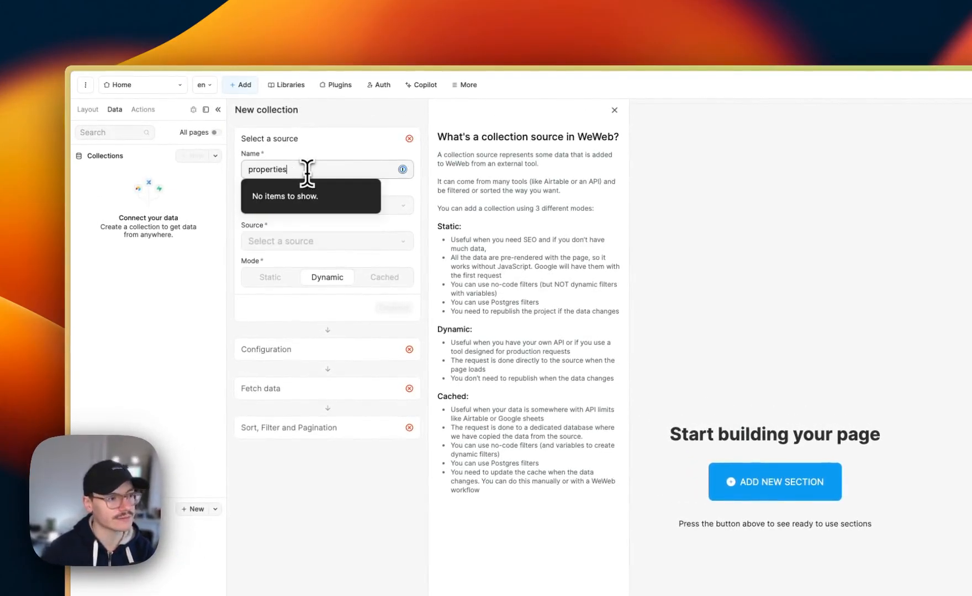
pyautogui.click(353, 243)
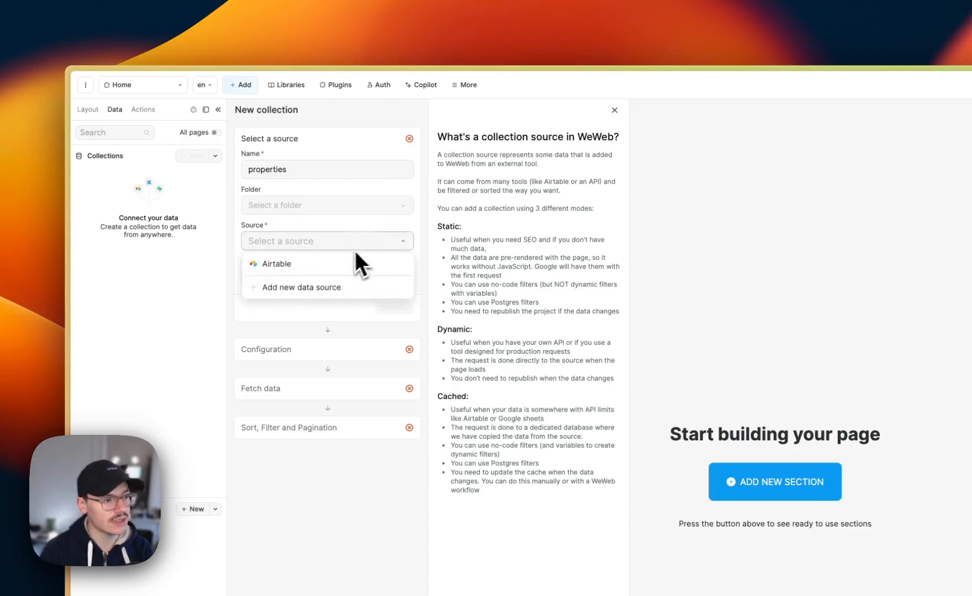
pyautogui.click(312, 268)
pyautogui.click(394, 308)
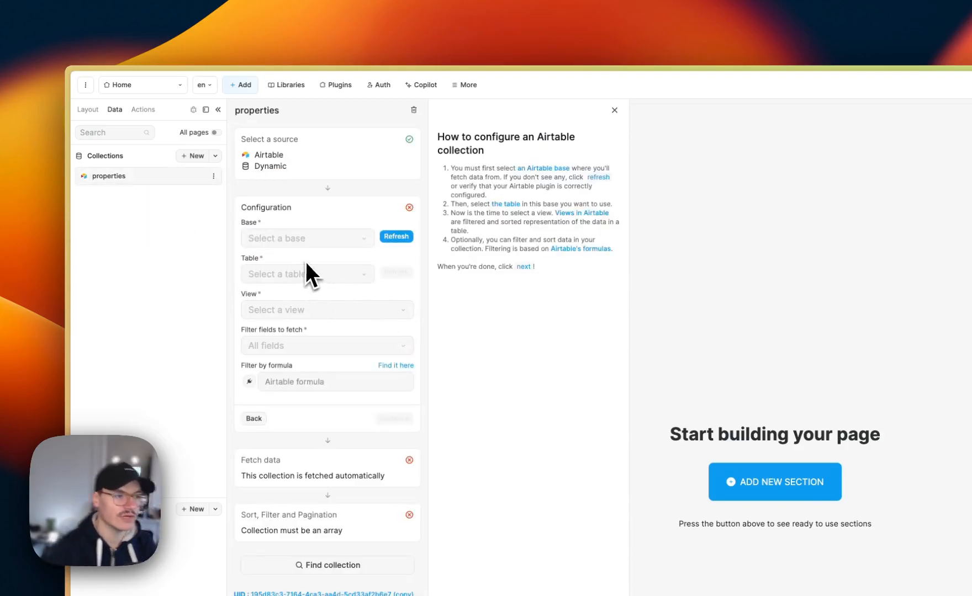
# - Configure the properties collection to fetch all fields from the Airbnb base's property table using Grid view
pyautogui.click(304, 245)
pyautogui.click(286, 263)
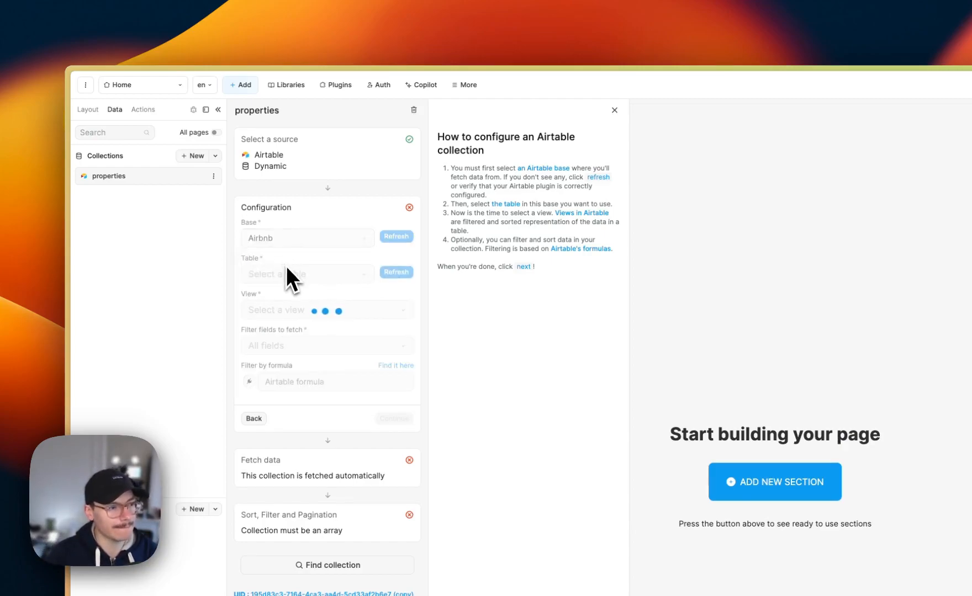
pyautogui.click(293, 275)
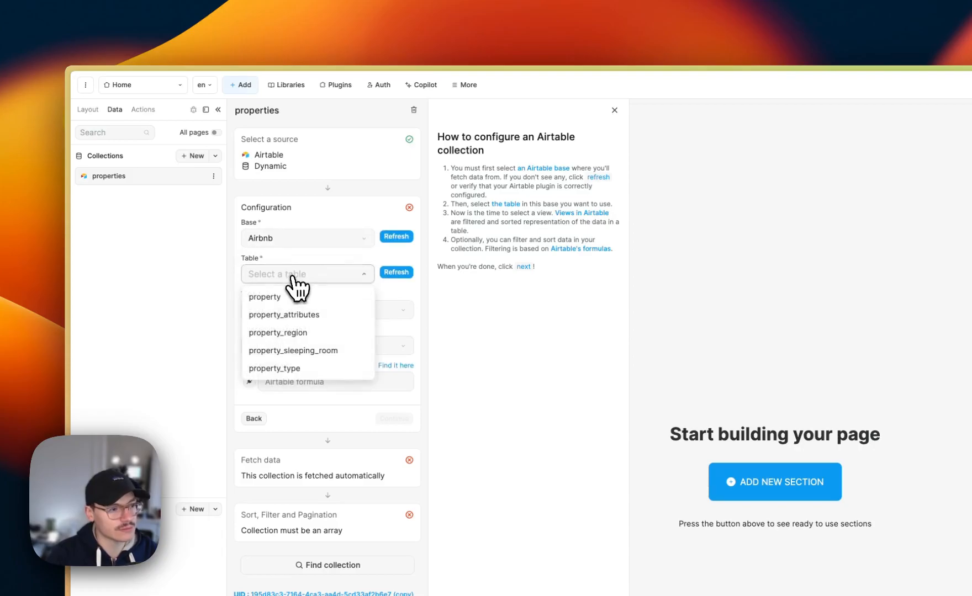
pyautogui.click(287, 298)
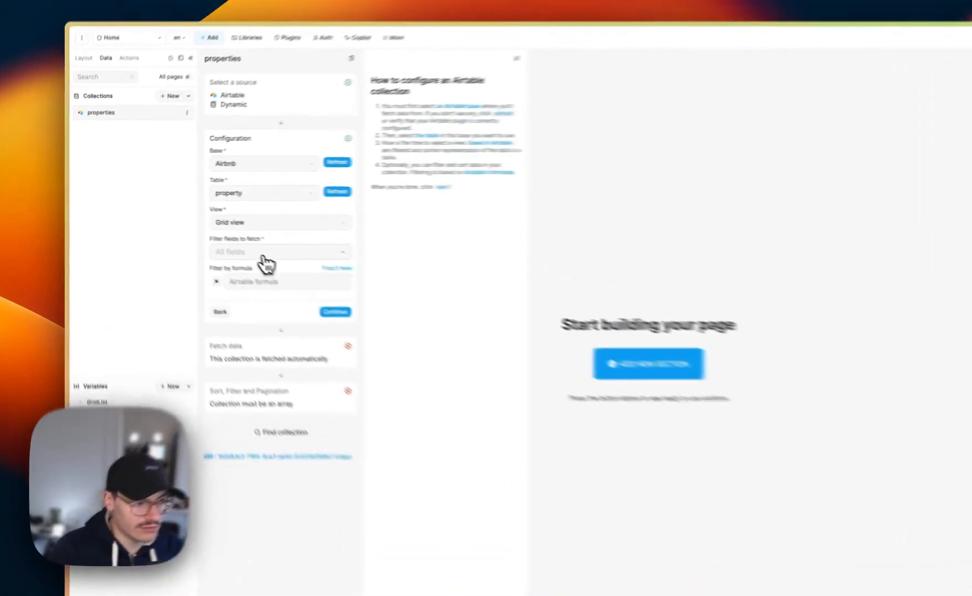
pyautogui.click(208, 231)
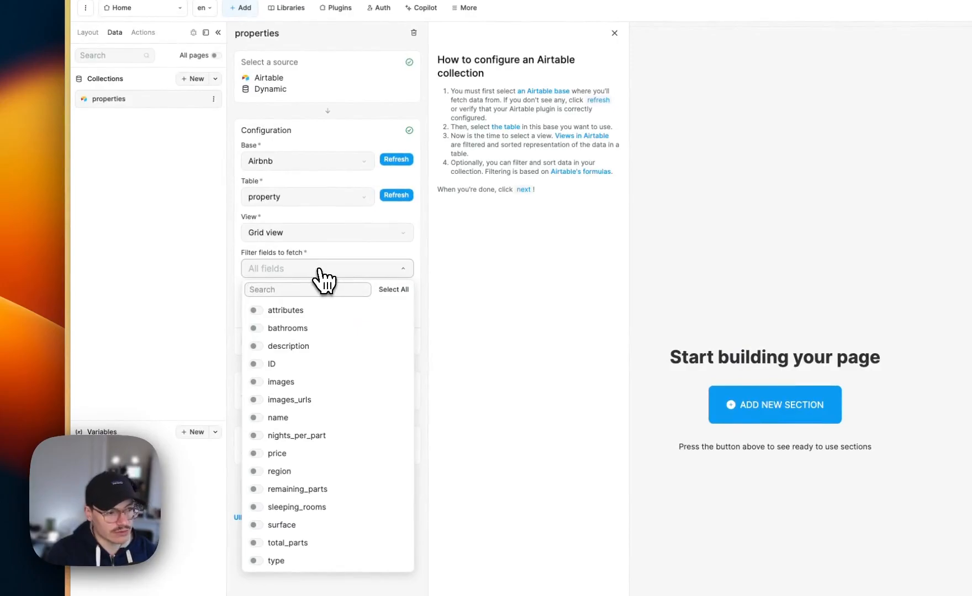
pyautogui.click(319, 270)
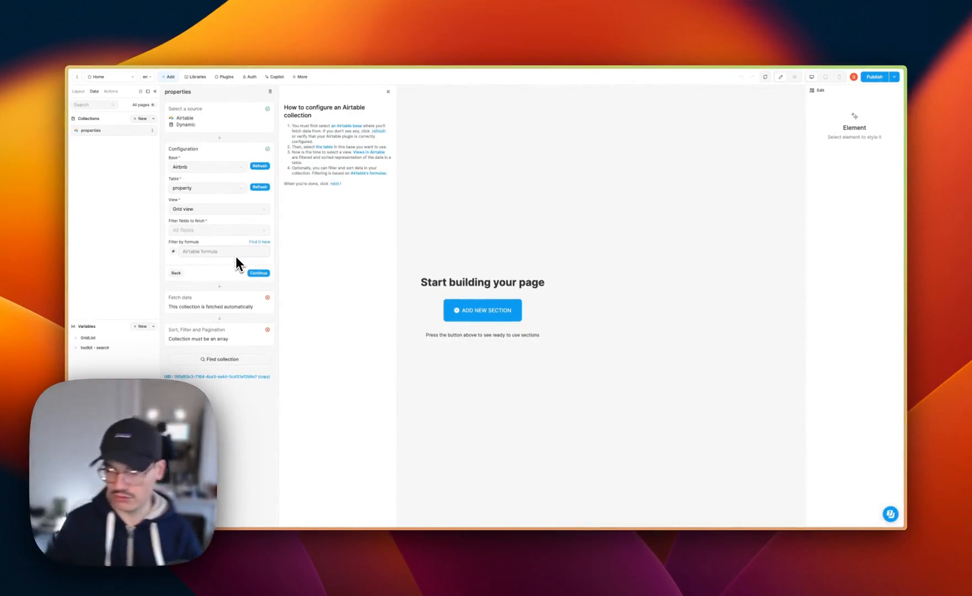
# - Switch to the WeWeb Airtable data source documentation and examine the example of a SEARCH filter formula
pyautogui.moveTo(68, 342)
pyautogui.click(96, 458)
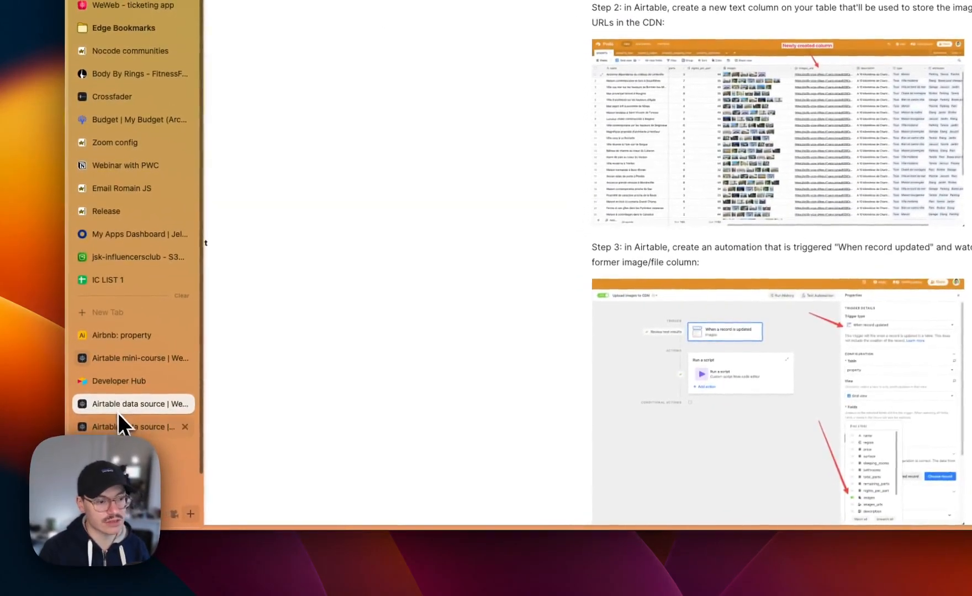
pyautogui.click(119, 425)
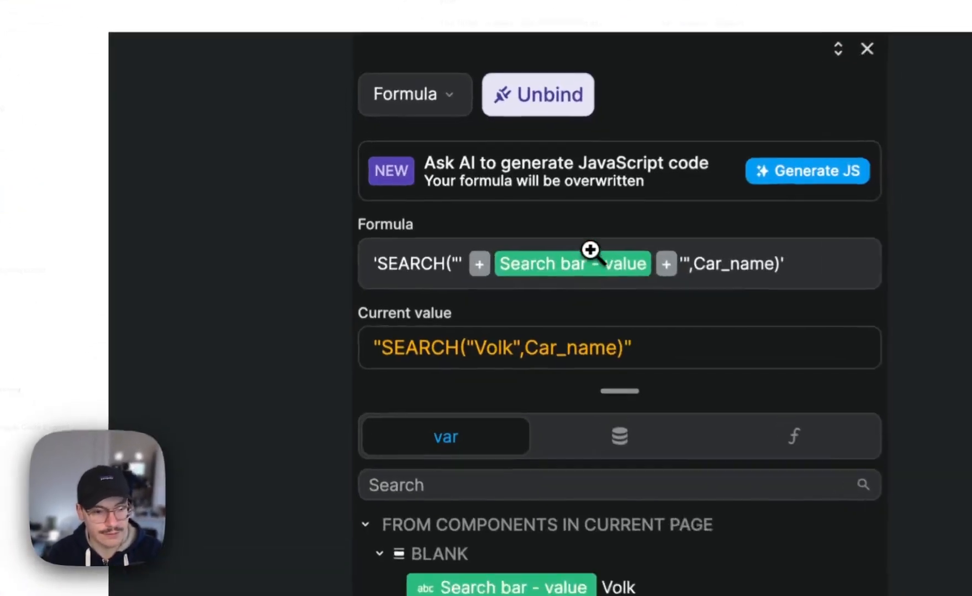
pyautogui.click(623, 257)
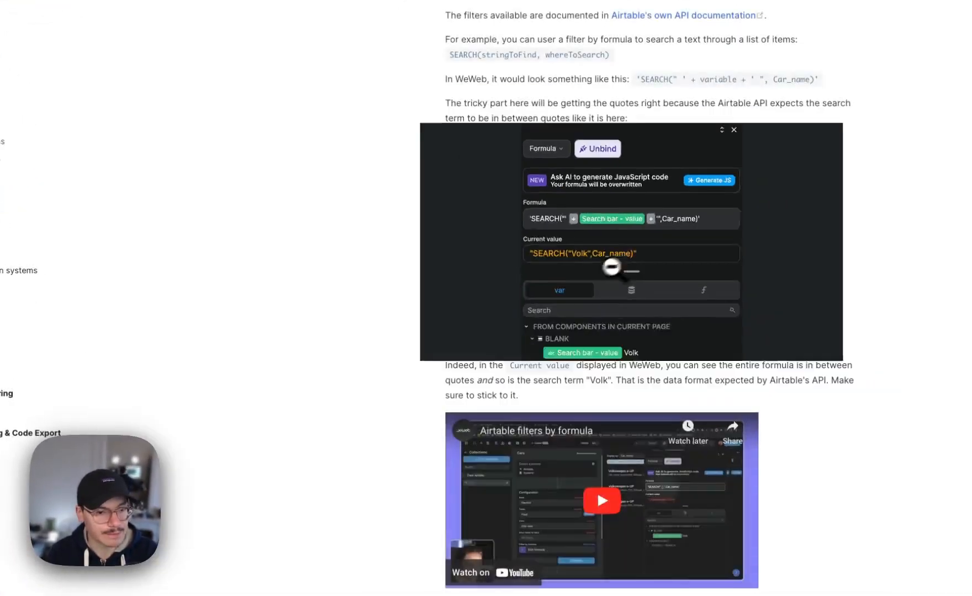
# - Return to the WeWeb editor, fetch the collection's data and inspect the first property record's fields
pyautogui.moveTo(64, 331)
pyautogui.click(116, 471)
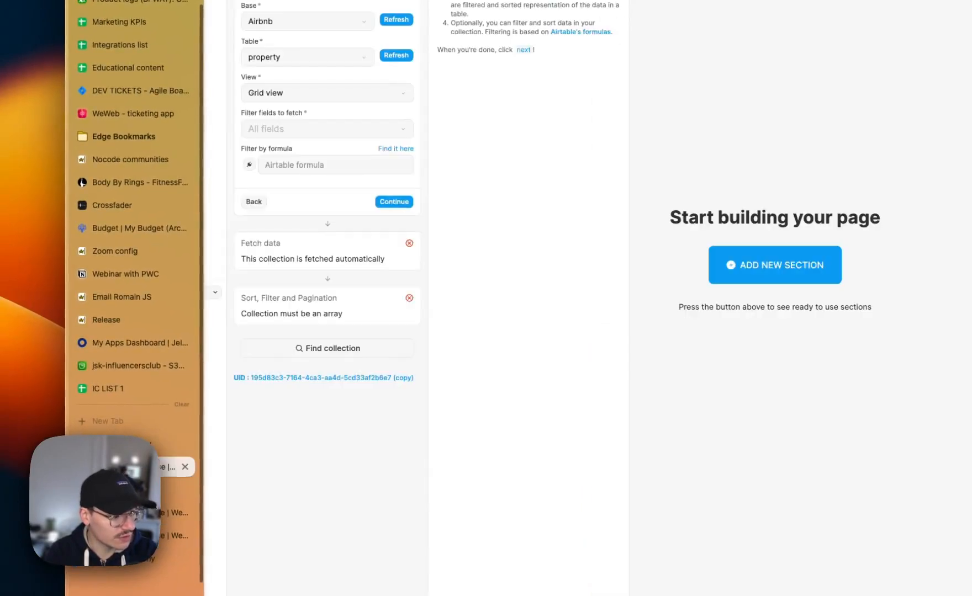
pyautogui.click(403, 202)
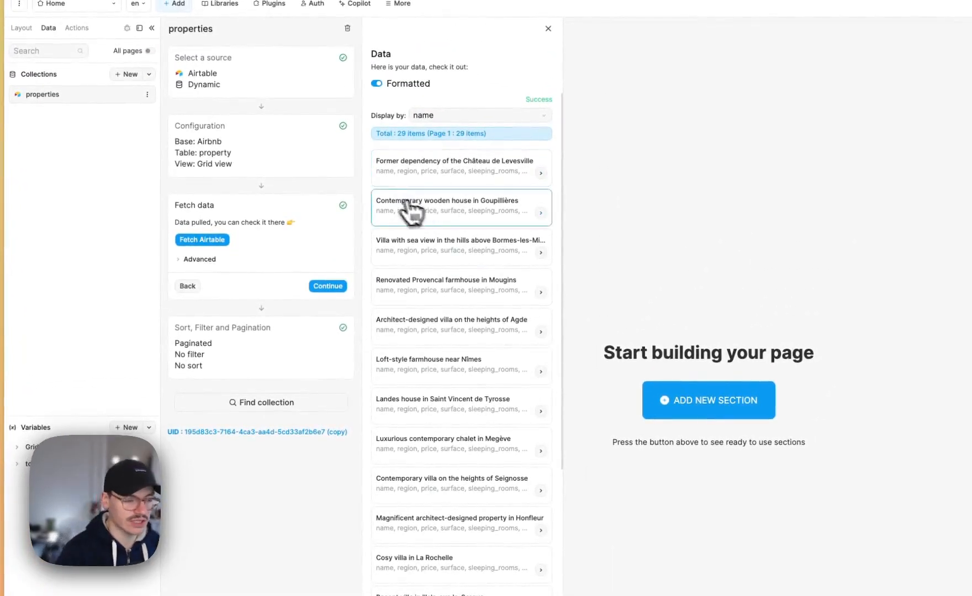
pyautogui.click(481, 165)
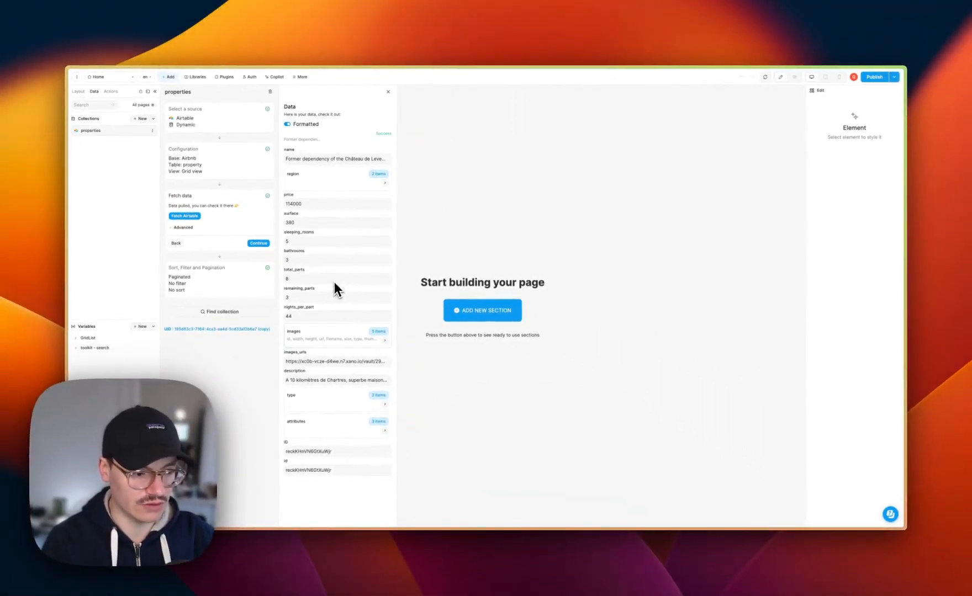
pyautogui.click(302, 140)
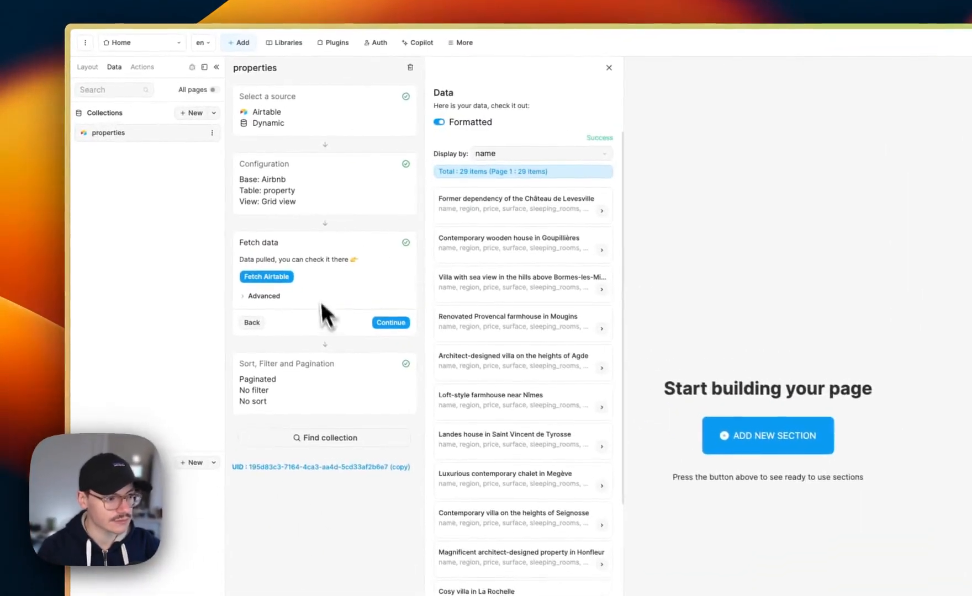
# - Turn pagination off for the properties collection and finish its setup
pyautogui.click(258, 243)
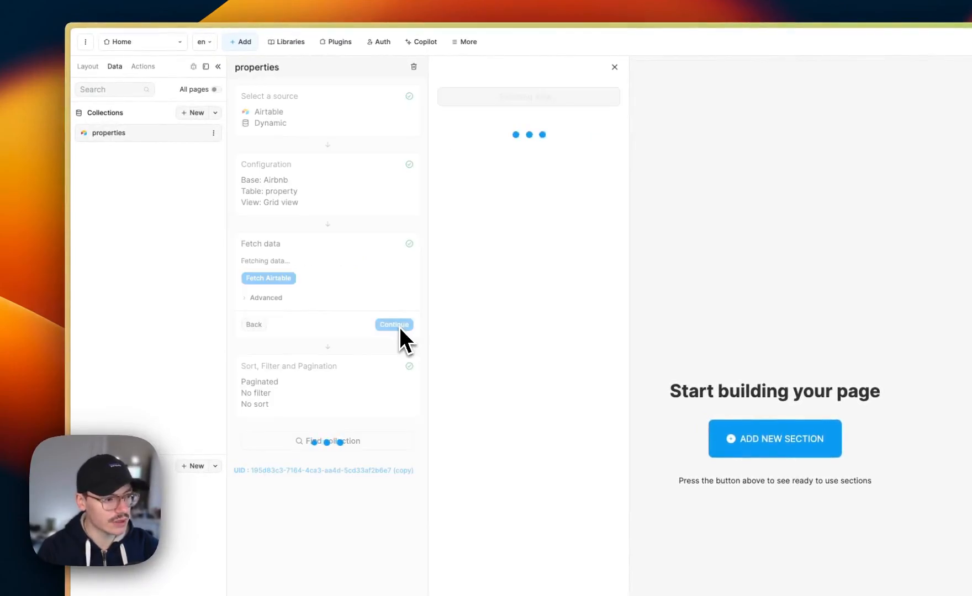
pyautogui.click(260, 329)
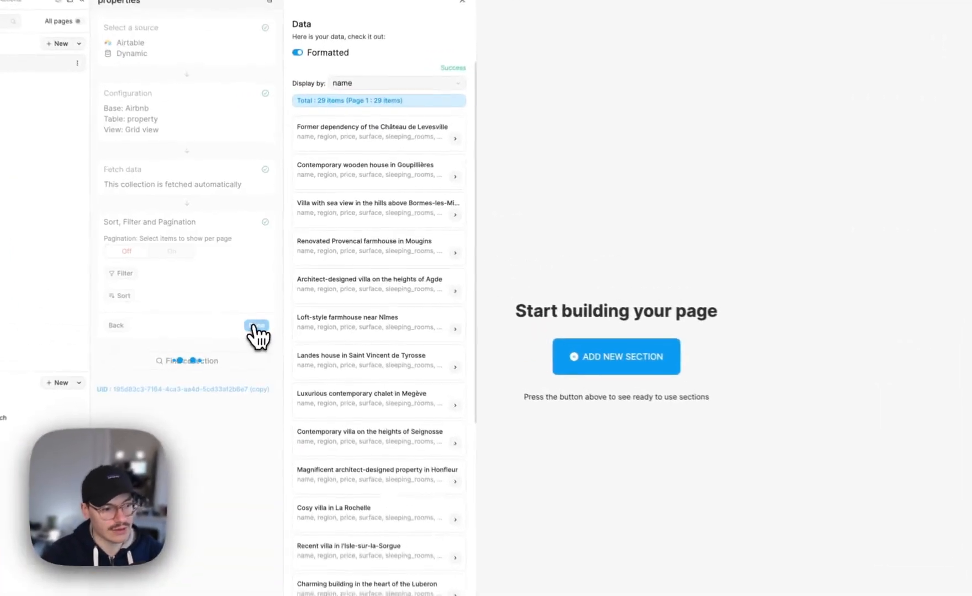
pyautogui.click(262, 292)
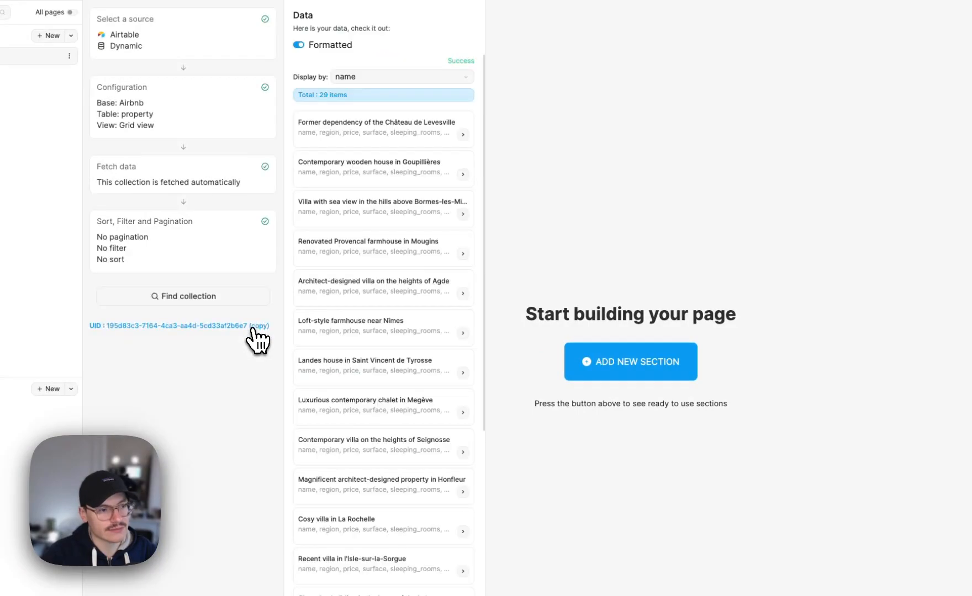
# - Close the collection setup, reopen the properties collection to review its fetched data, and close it again
pyautogui.click(655, 269)
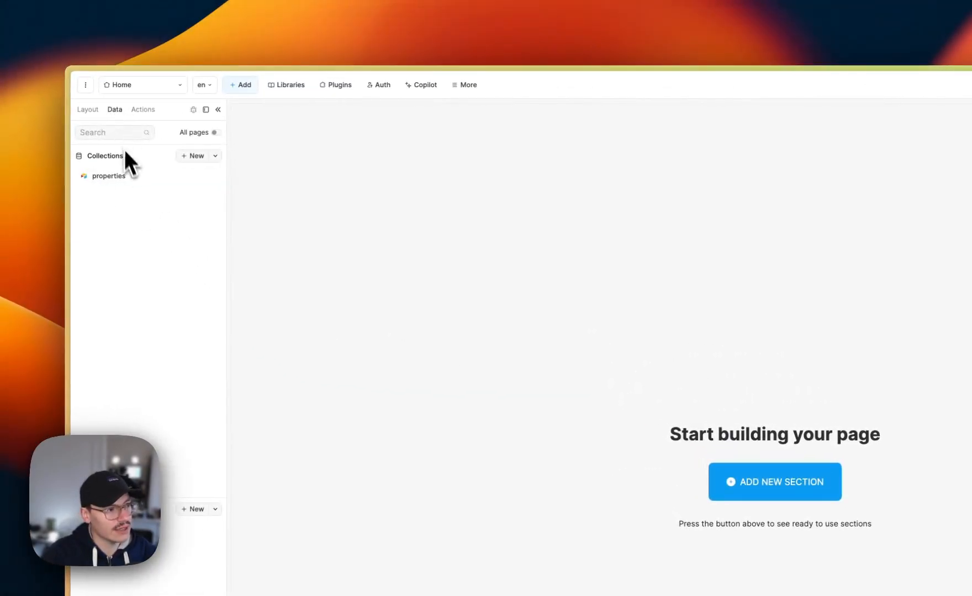
pyautogui.click(122, 176)
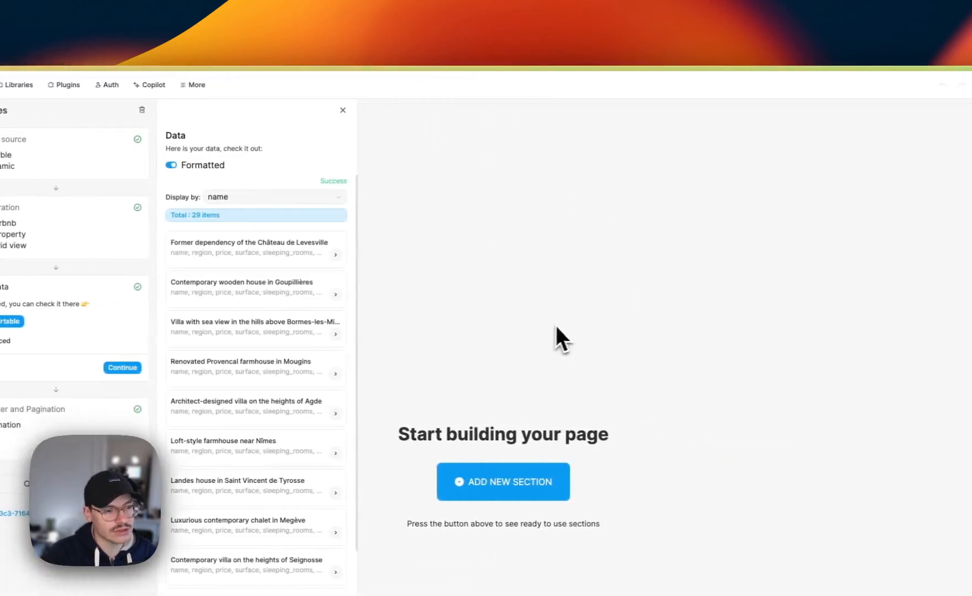
pyautogui.click(557, 324)
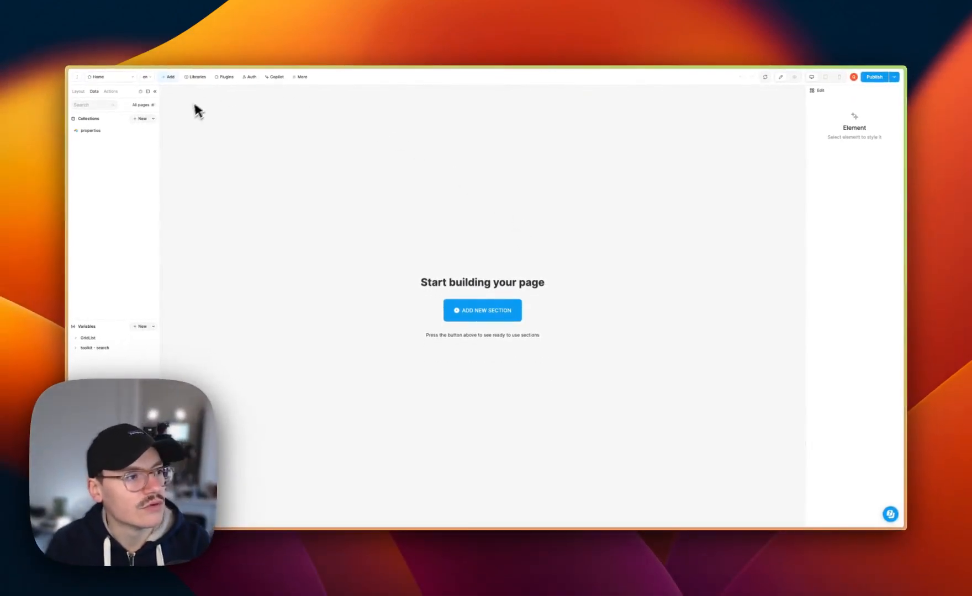
# - Add an empty Section element to the Home page
pyautogui.click(168, 76)
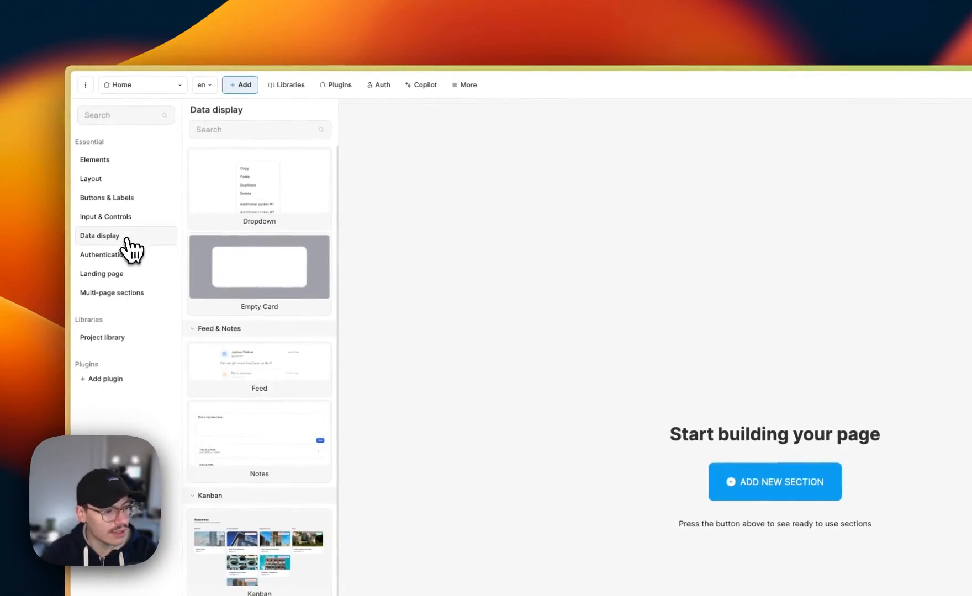
pyautogui.scroll(-5, 268, 552)
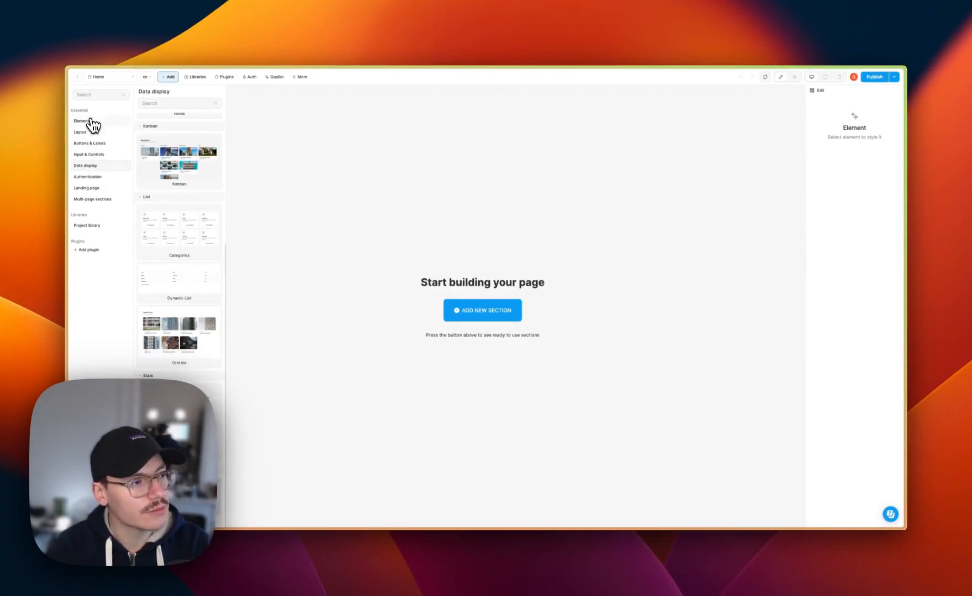
pyautogui.click(88, 120)
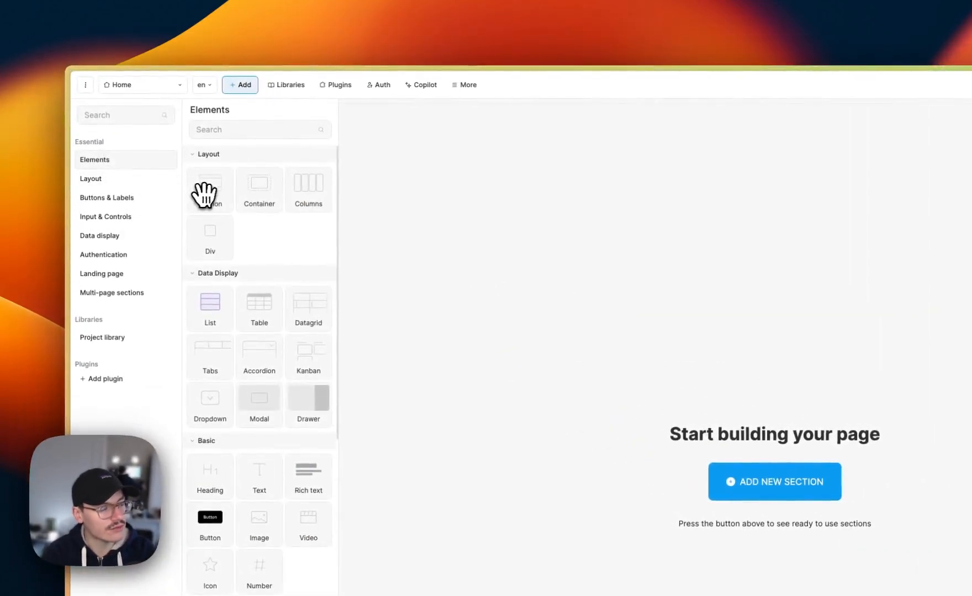
pyautogui.moveTo(205, 193); pyautogui.dragTo(638, 160)
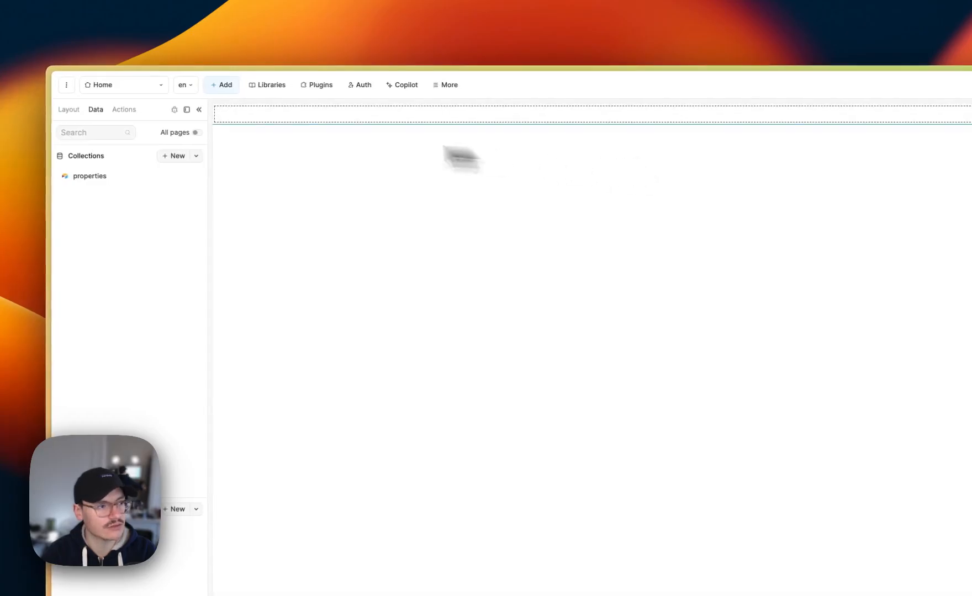
# - Place the Grid list data display component inside the new section, including its variables
pyautogui.click(221, 85)
pyautogui.click(117, 236)
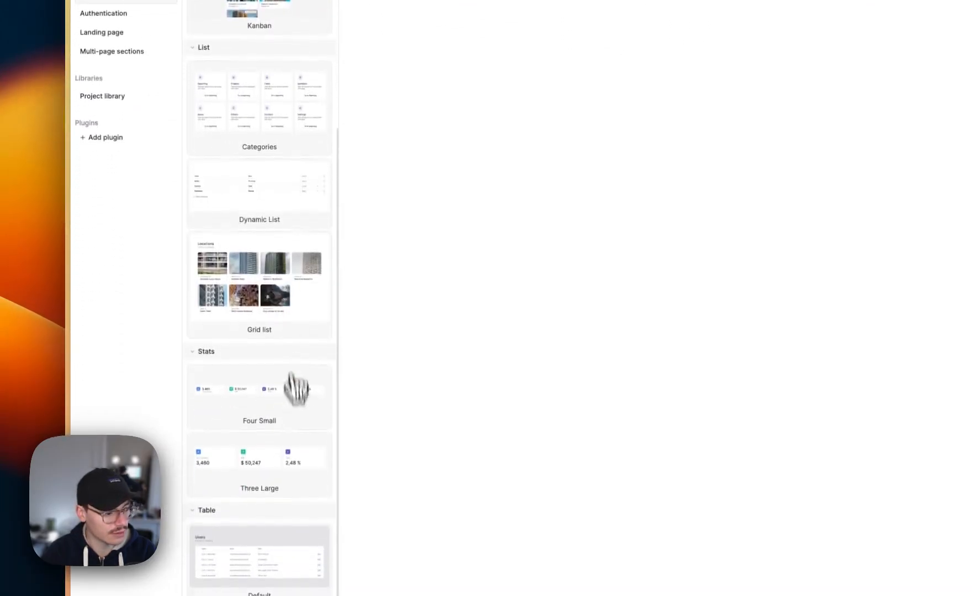
pyautogui.moveTo(257, 320); pyautogui.dragTo(509, 117)
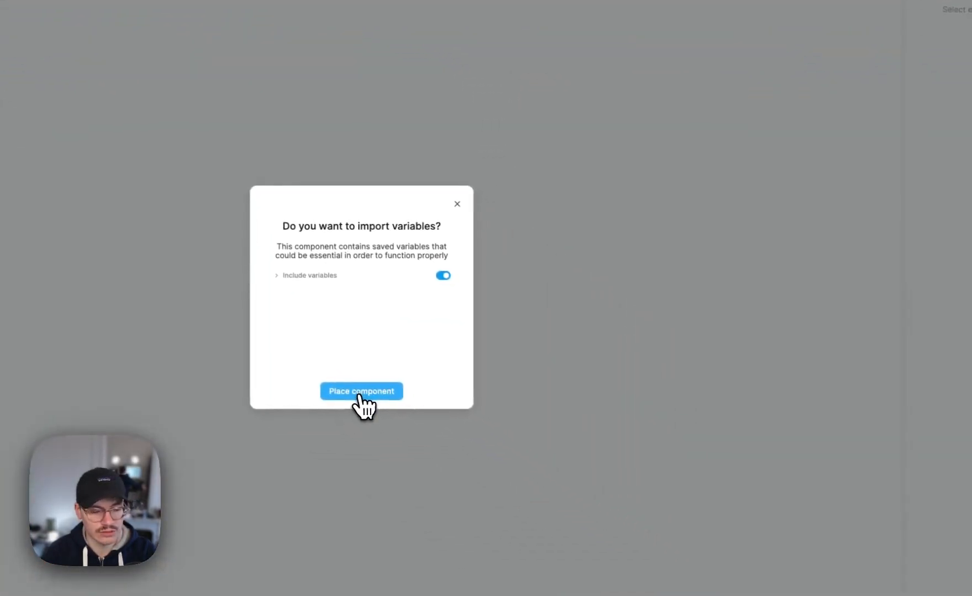
pyautogui.click(362, 391)
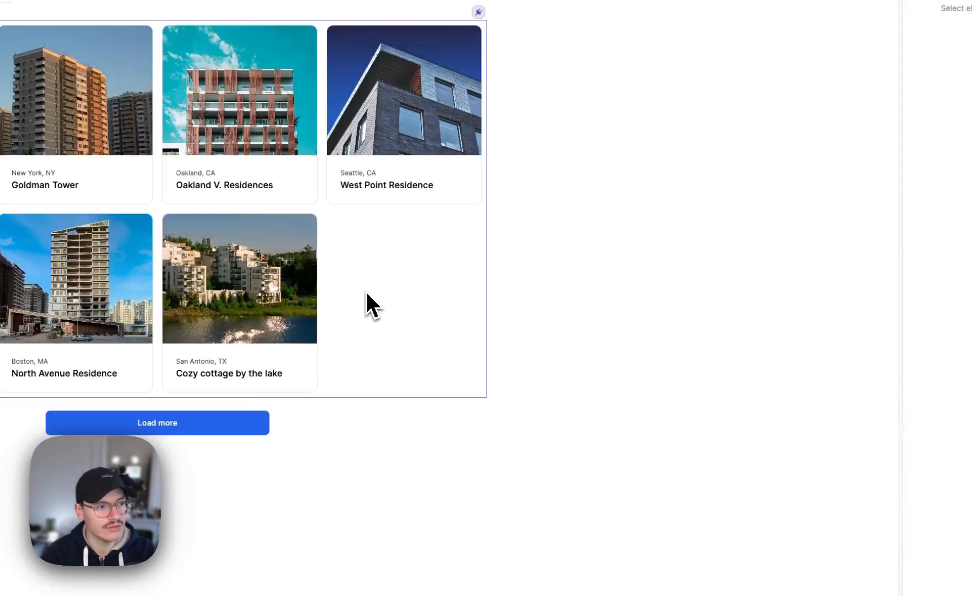
# - Delete the div holding the Load more button below the grid
pyautogui.click(628, 226)
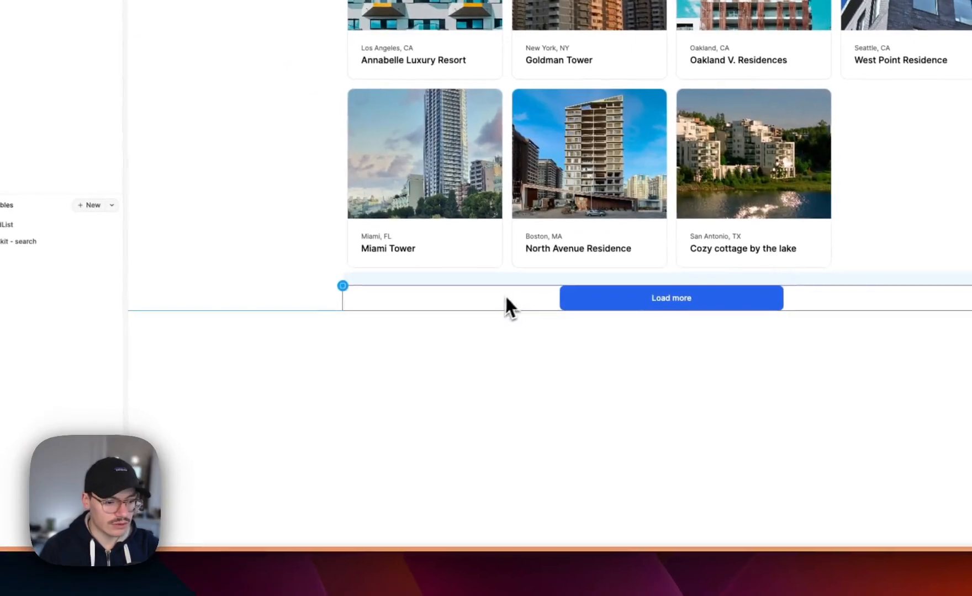
pyautogui.click(510, 295)
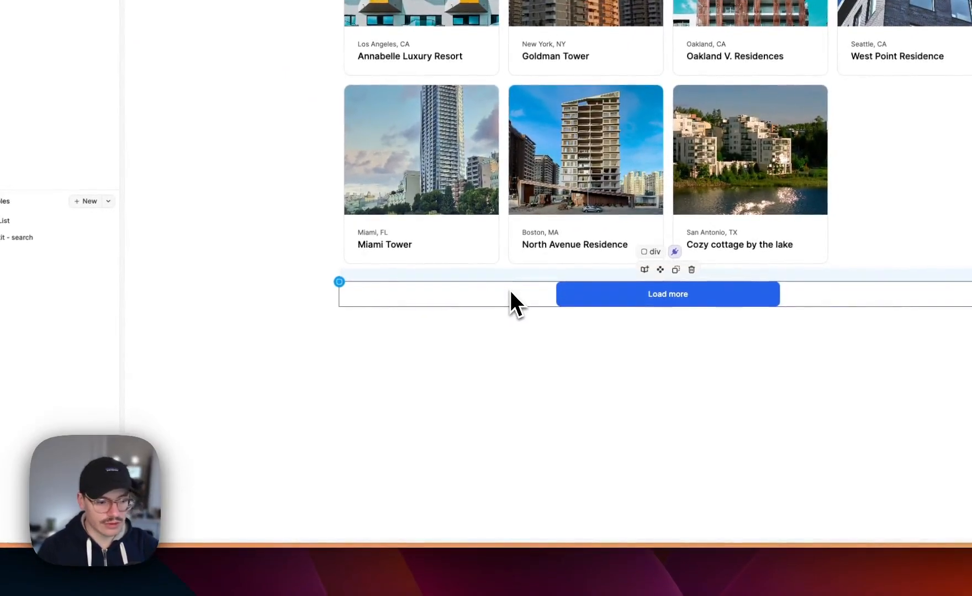
pyautogui.press('Delete')
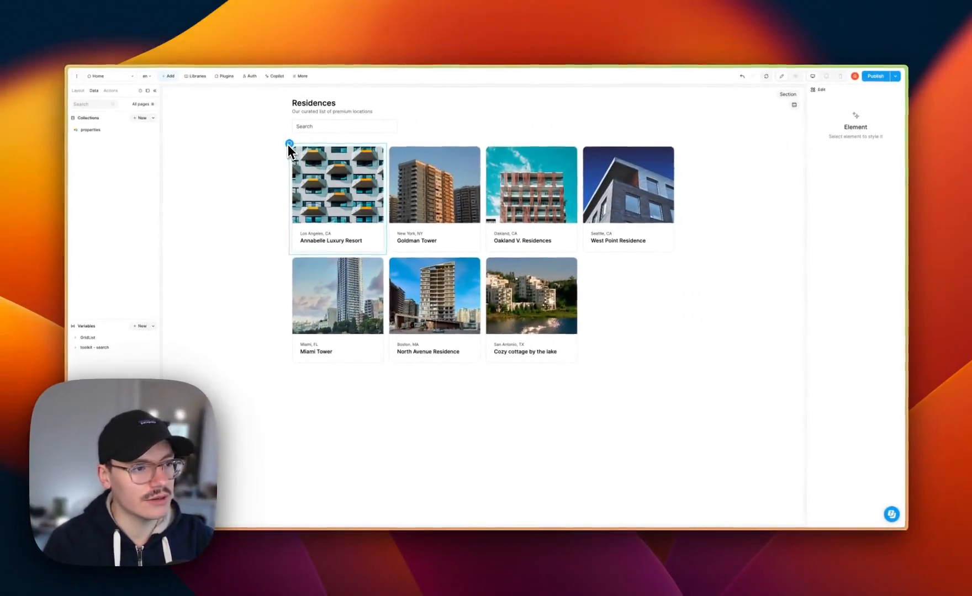
# - Select the grid's Columns element and replace its items formula with the properties collection
pyautogui.click(290, 148)
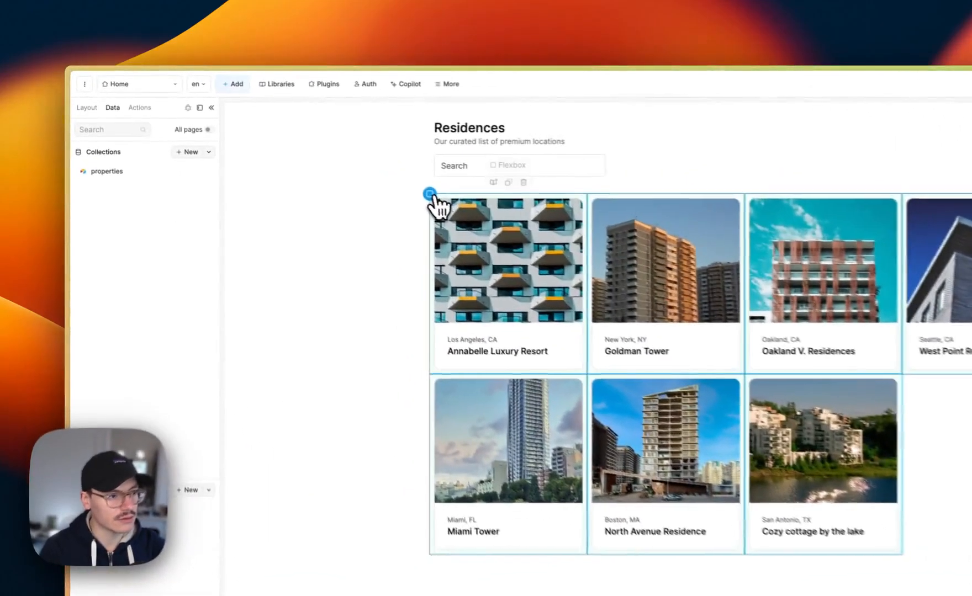
pyautogui.click(87, 108)
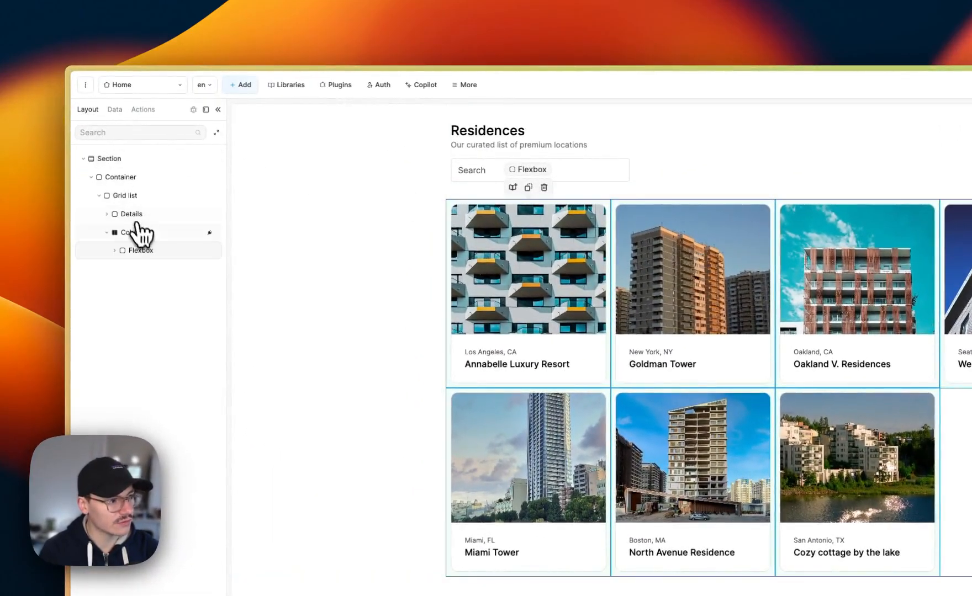
pyautogui.click(140, 232)
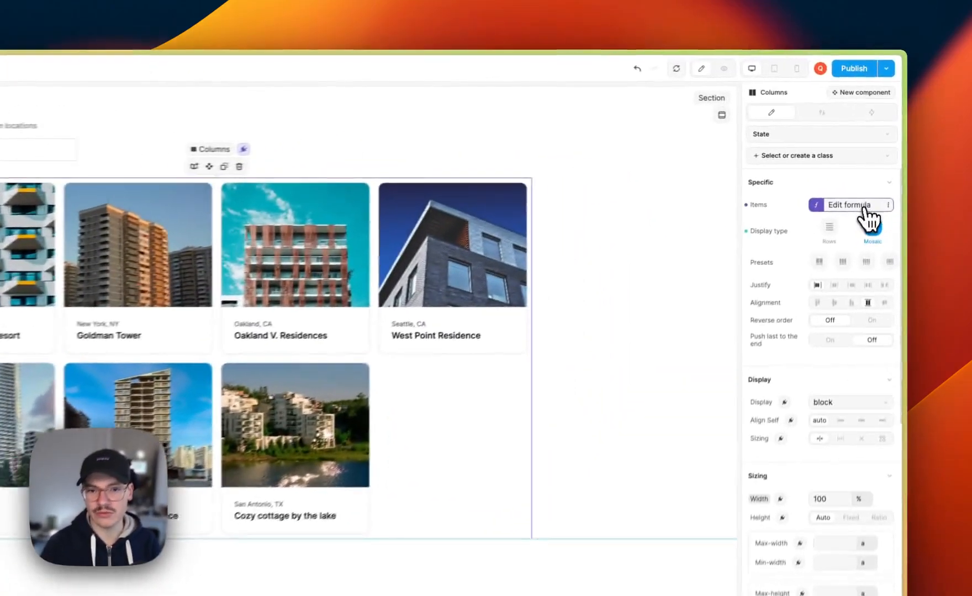
pyautogui.click(881, 161)
pyautogui.moveTo(701, 216); pyautogui.dragTo(489, 199)
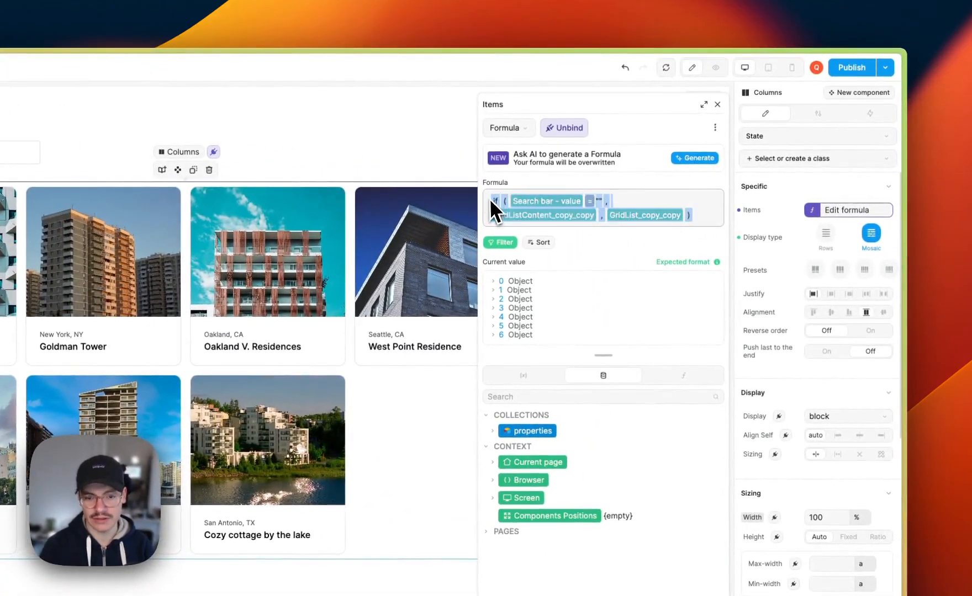
pyautogui.press('BackSpace')
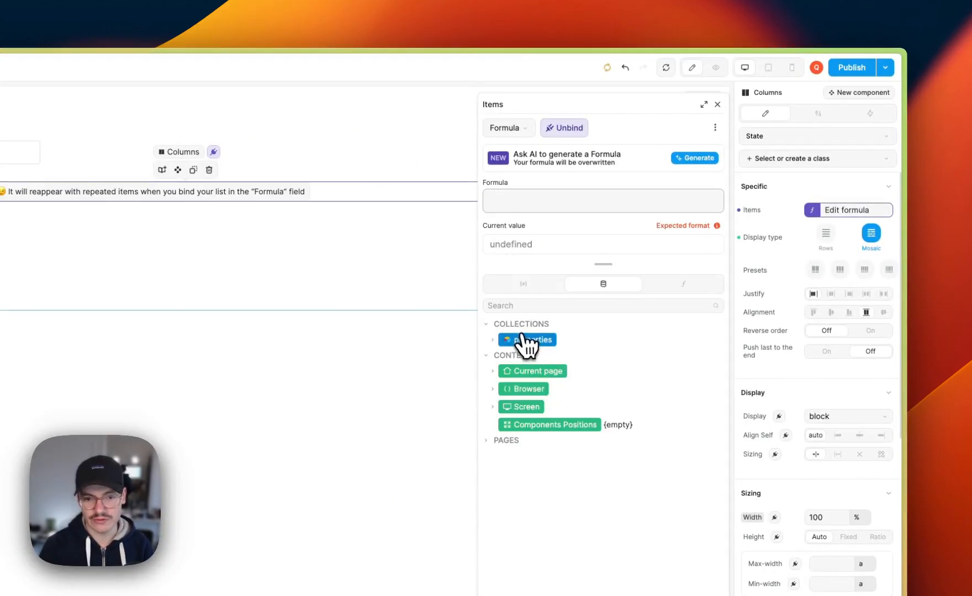
pyautogui.click(525, 341)
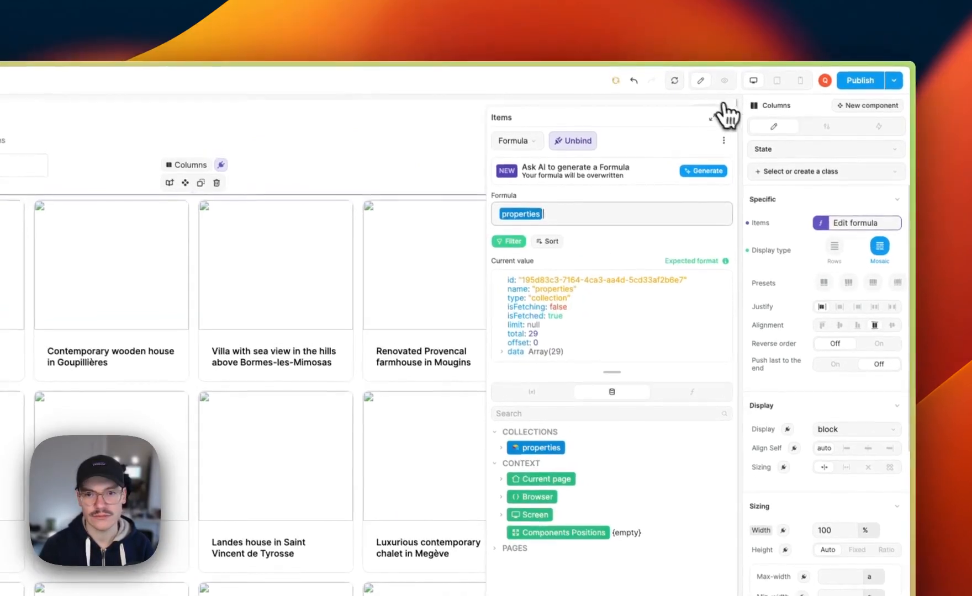
pyautogui.click(718, 104)
# - Replace the text formula of the property card's title with the item's name field
pyautogui.click(255, 319)
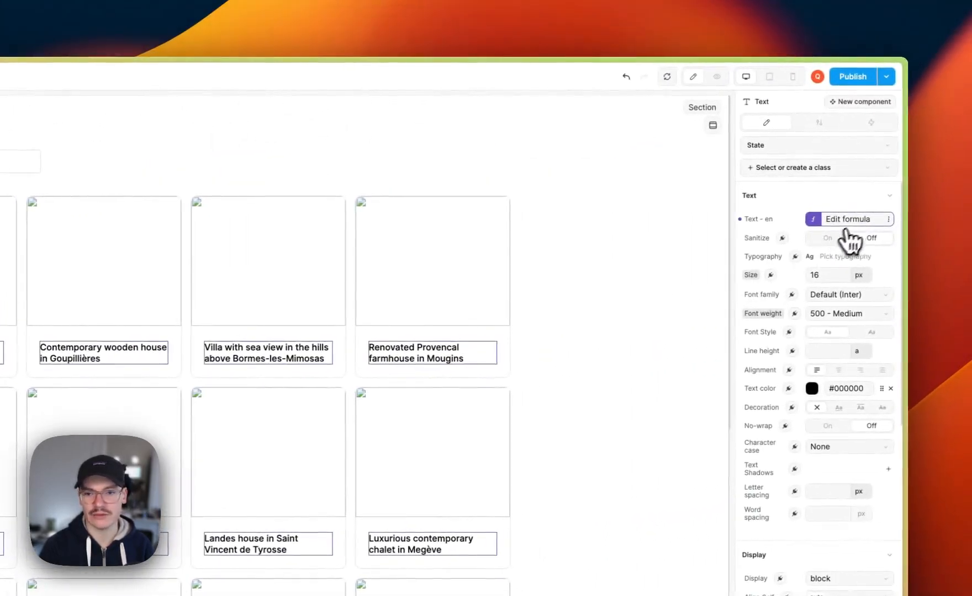
pyautogui.click(847, 224)
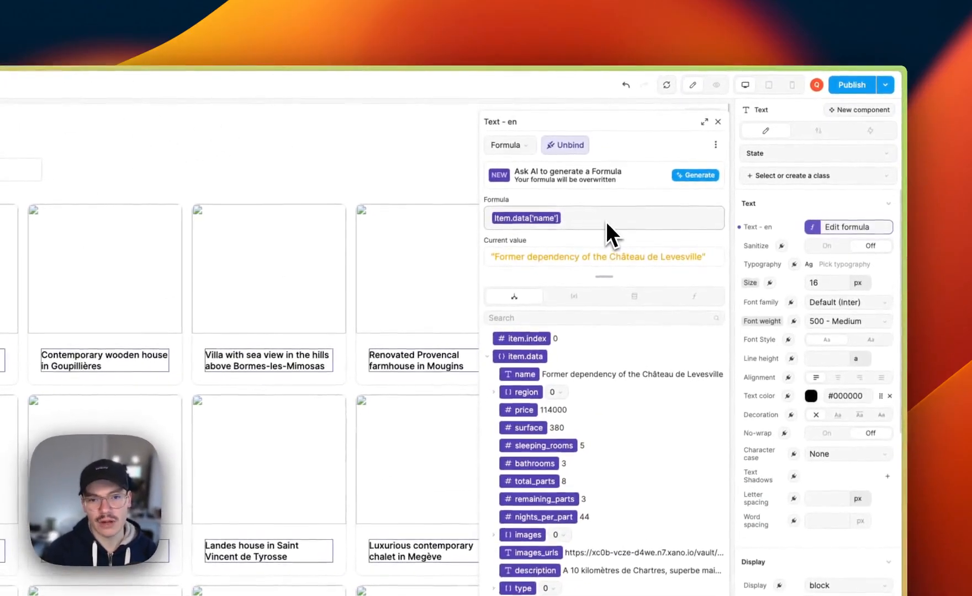
pyautogui.press('BackSpace')
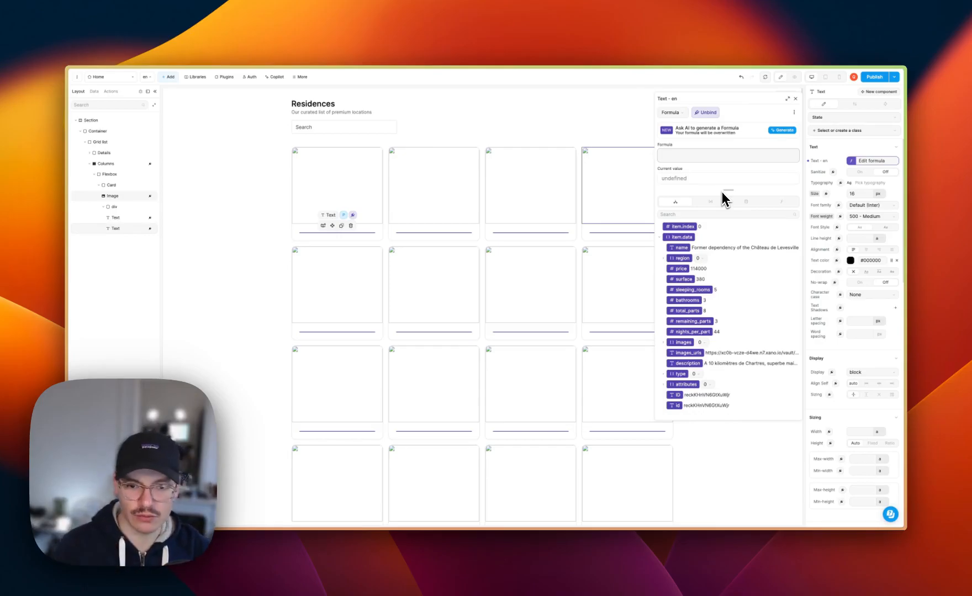
pyautogui.click(686, 248)
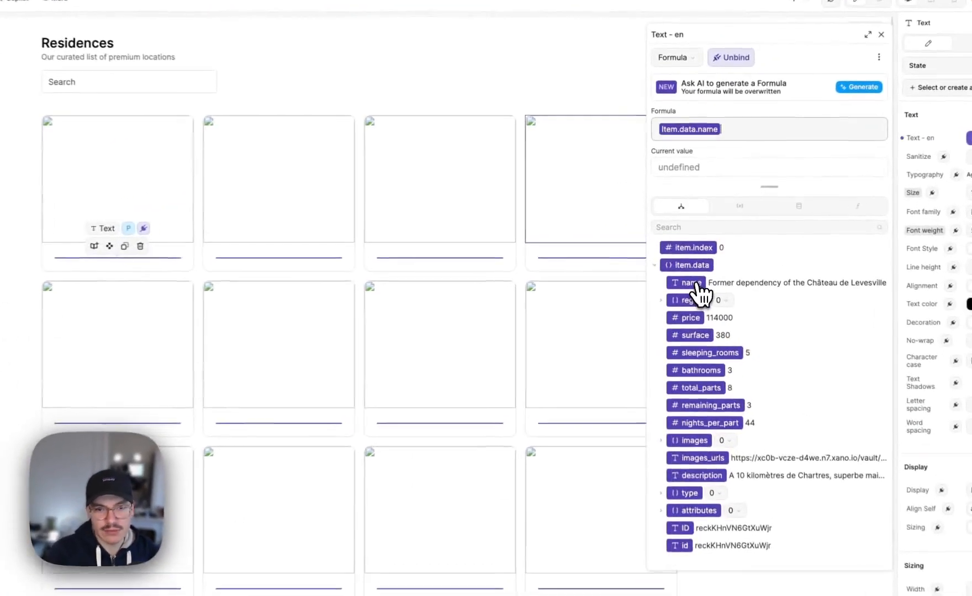
# - Replace the formula of the small text above the card title with "€" followed by the item's price field
pyautogui.click(184, 269)
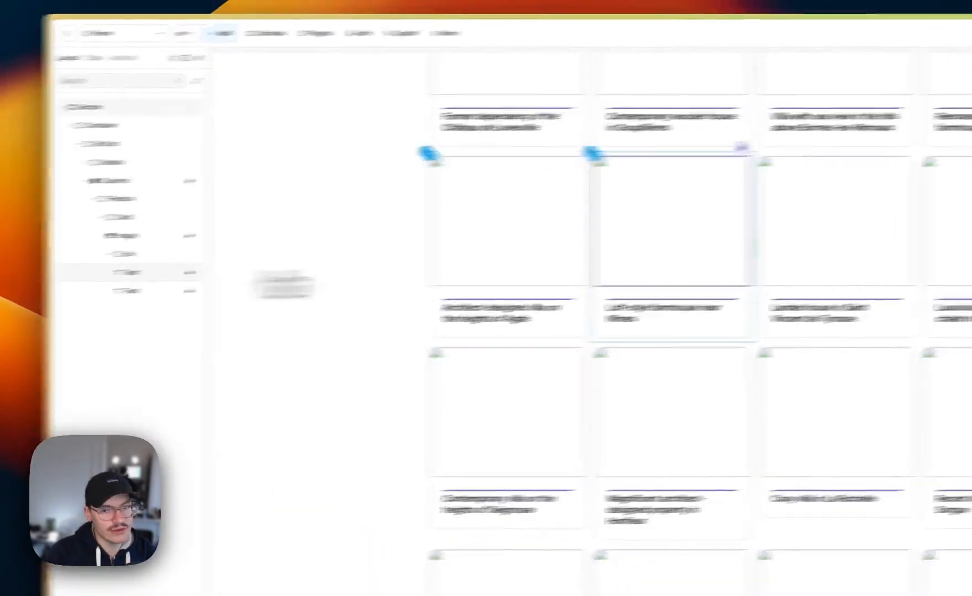
pyautogui.click(922, 189)
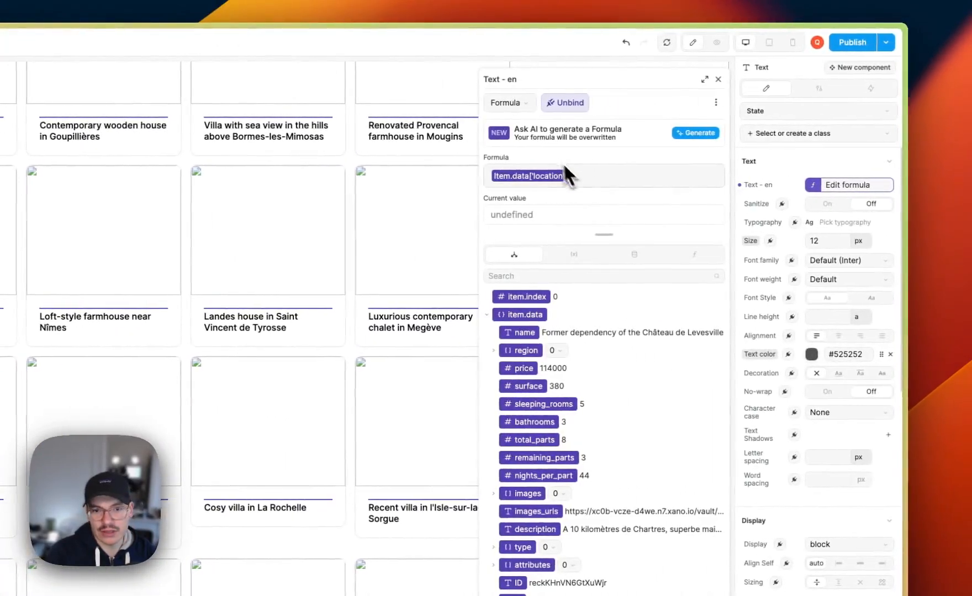
pyautogui.click(587, 182)
pyautogui.press('BackSpace')
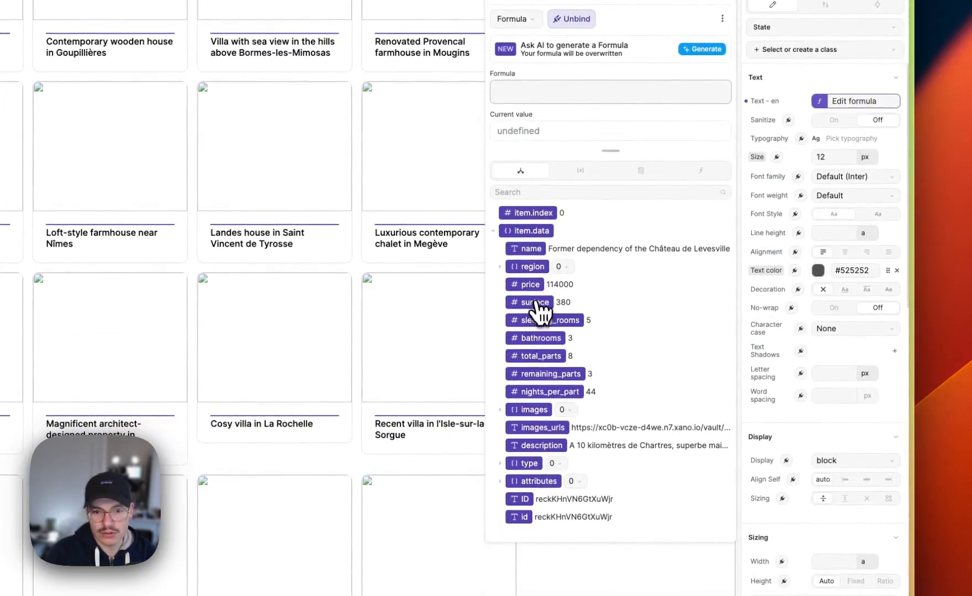
pyautogui.click(530, 284)
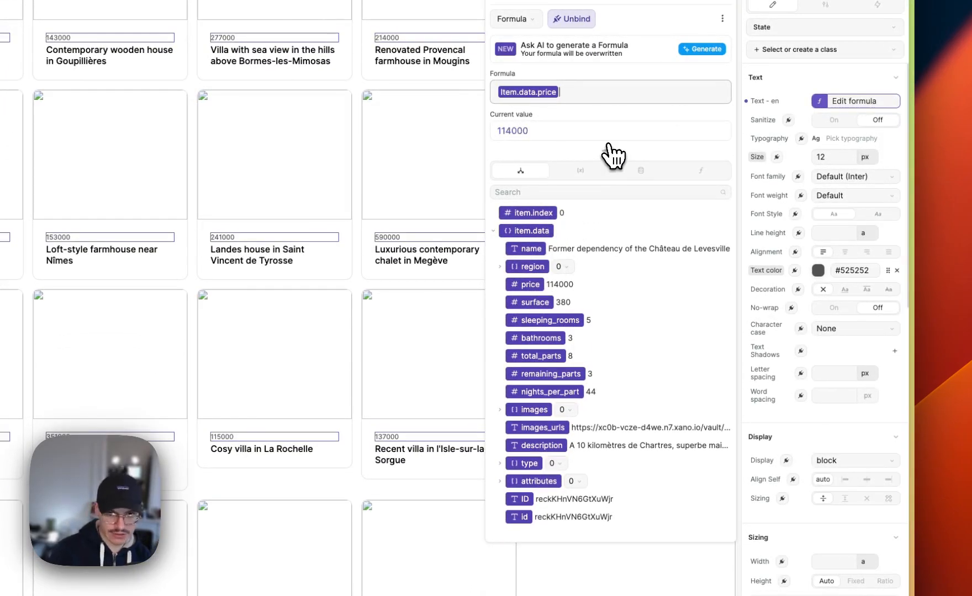
pyautogui.press('Left')
pyautogui.write('"€')
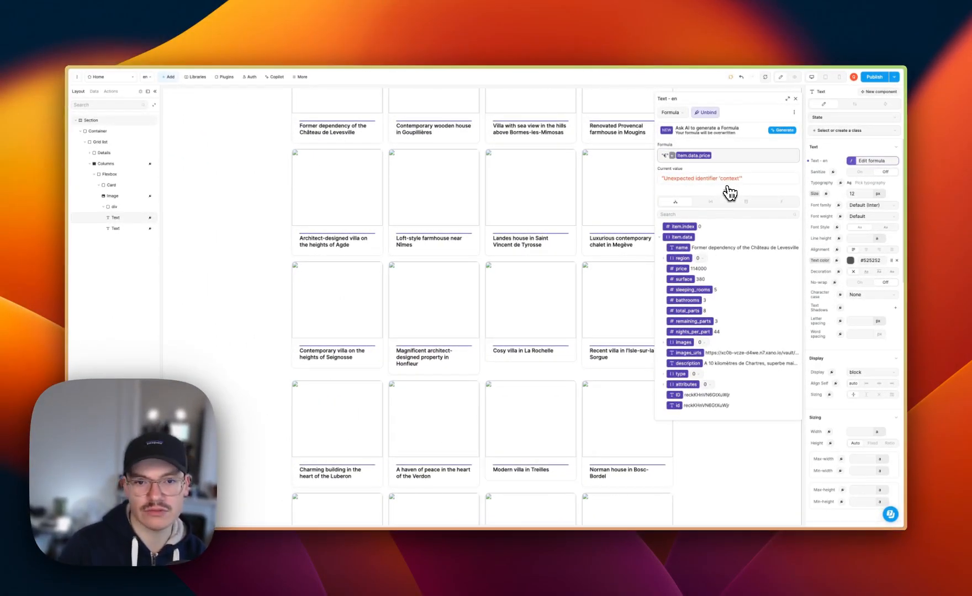
pyautogui.scroll(4, 530, 205)
# - Select the card's image element and bring up the WeWeb documentation on hosting Airtable images and files on a CDN
pyautogui.click(308, 234)
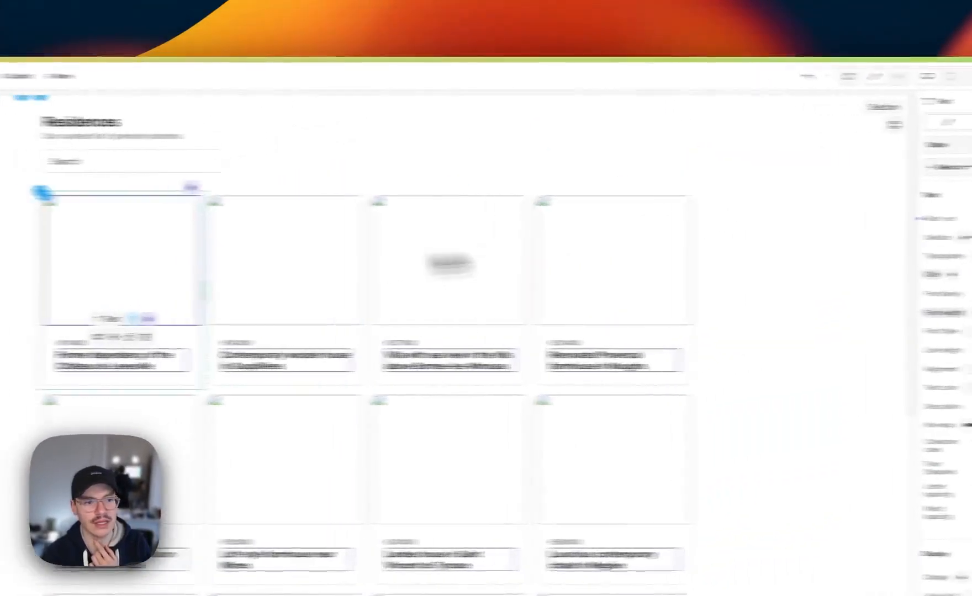
pyautogui.click(97, 259)
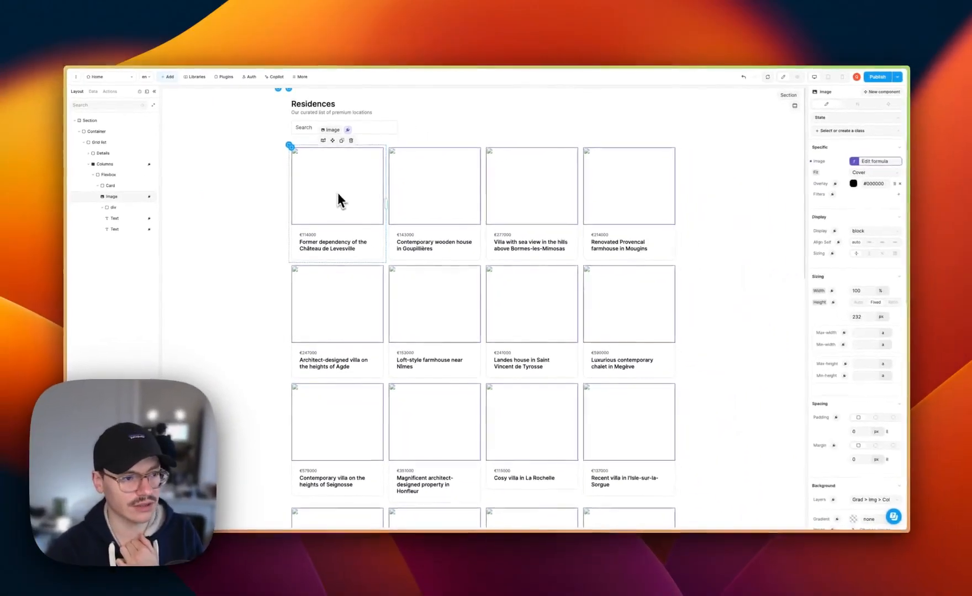
pyautogui.moveTo(67, 332)
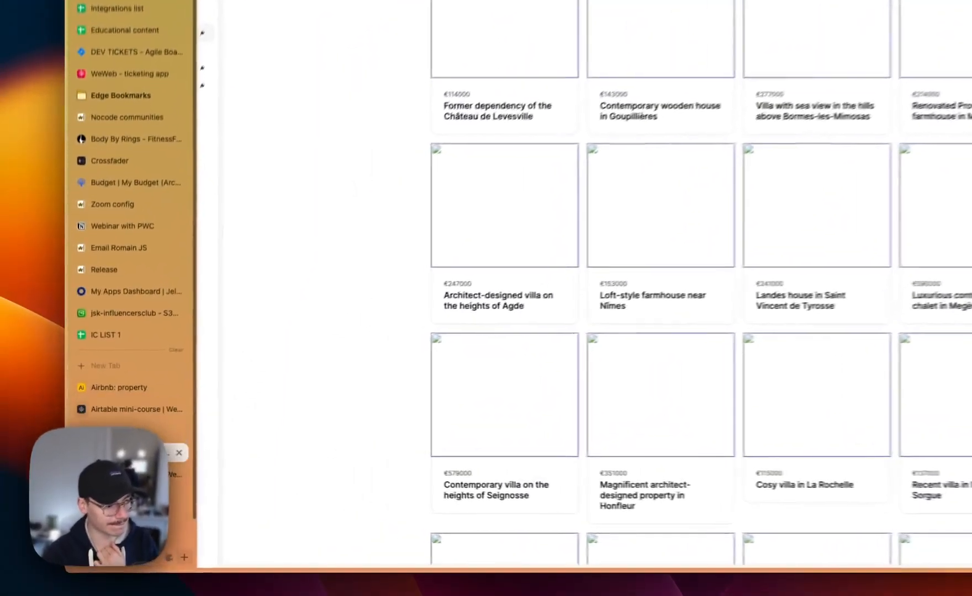
pyautogui.click(106, 457)
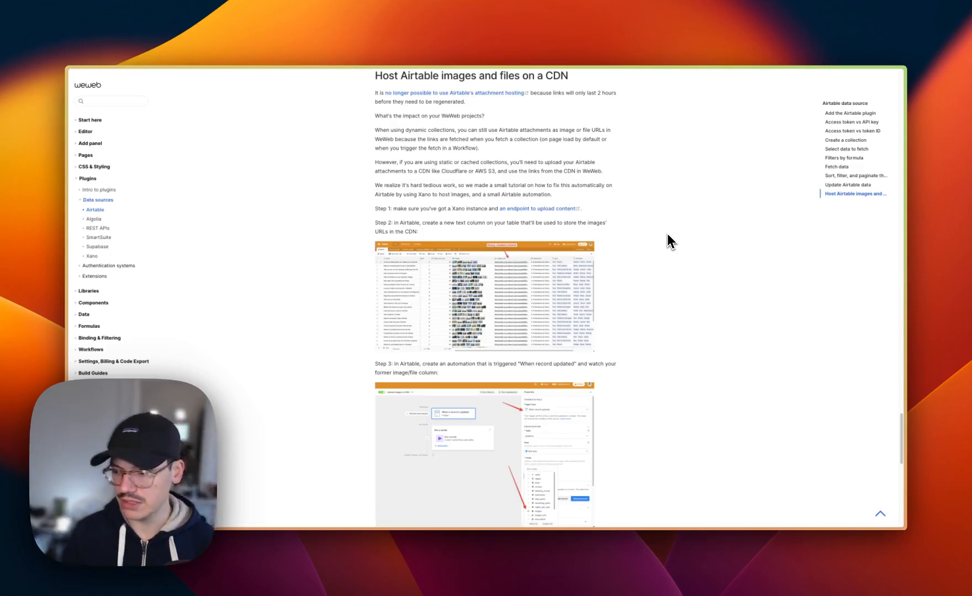
# - Switch to the Airbnb base in Airtable and examine the images and images_urls fields of the first property record
pyautogui.moveTo(72, 276)
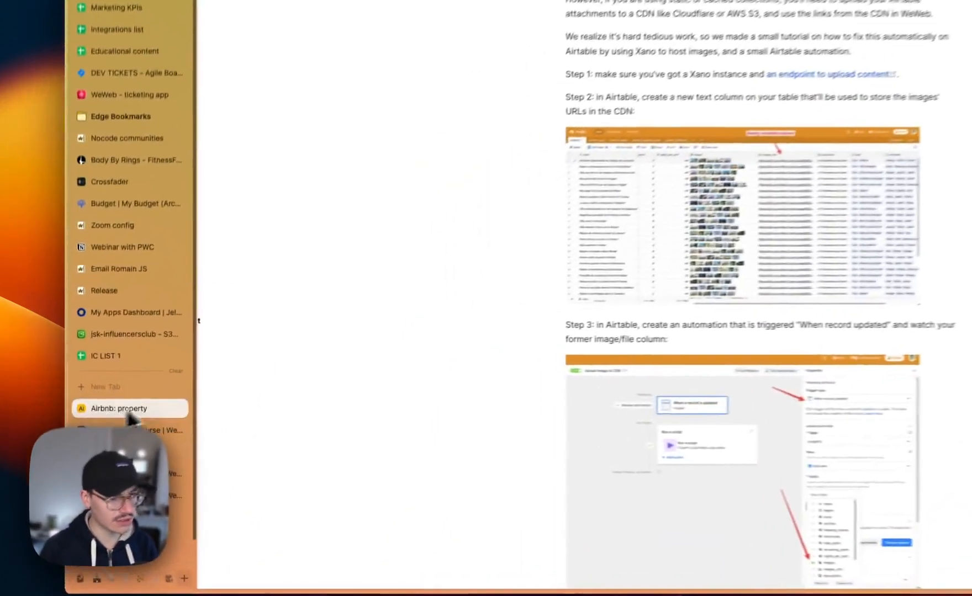
pyautogui.click(123, 411)
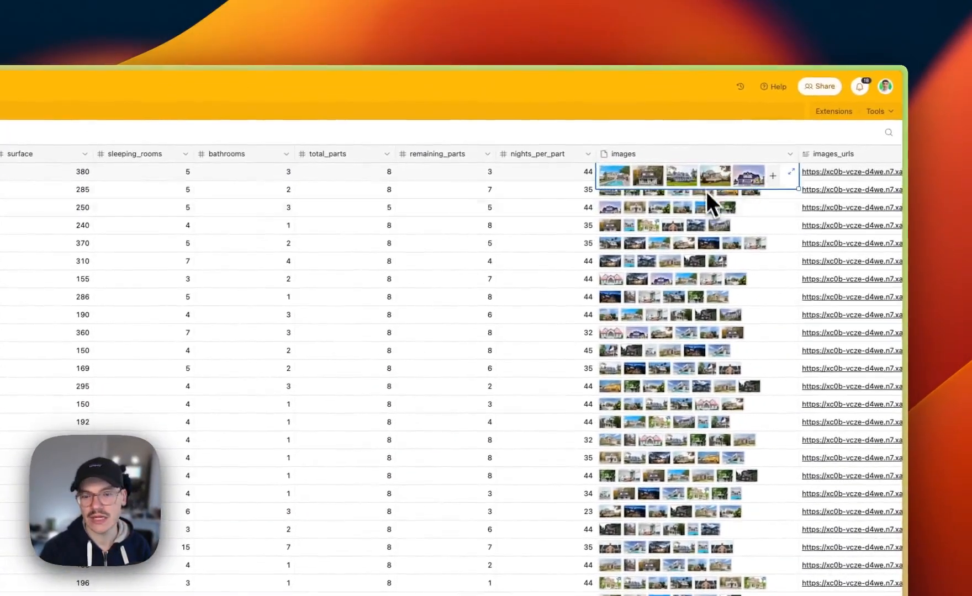
pyautogui.hscroll(1, 614, 186)
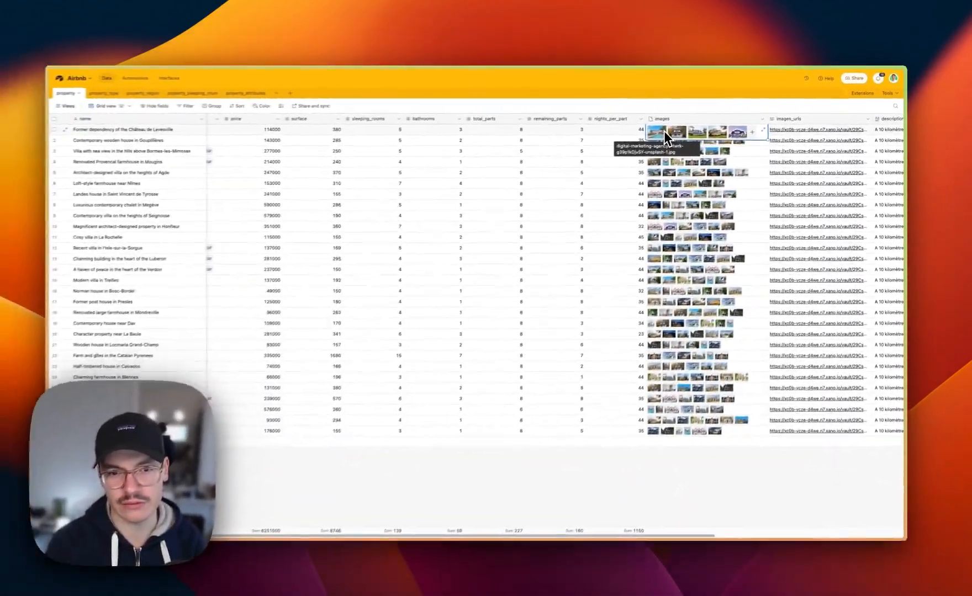
pyautogui.hscroll(1, 503, 175)
pyautogui.hscroll(4, 669, 129)
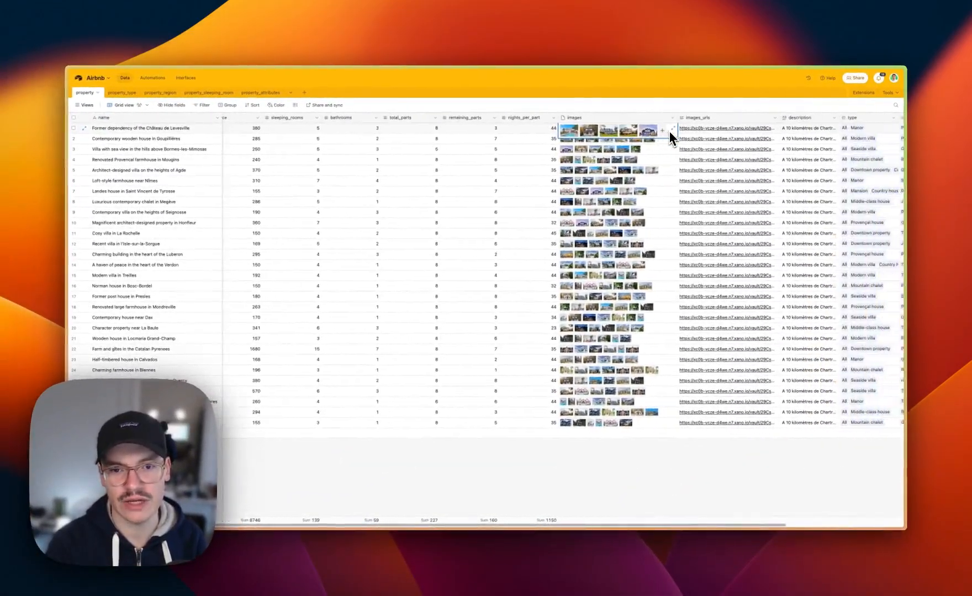
pyautogui.click(669, 131)
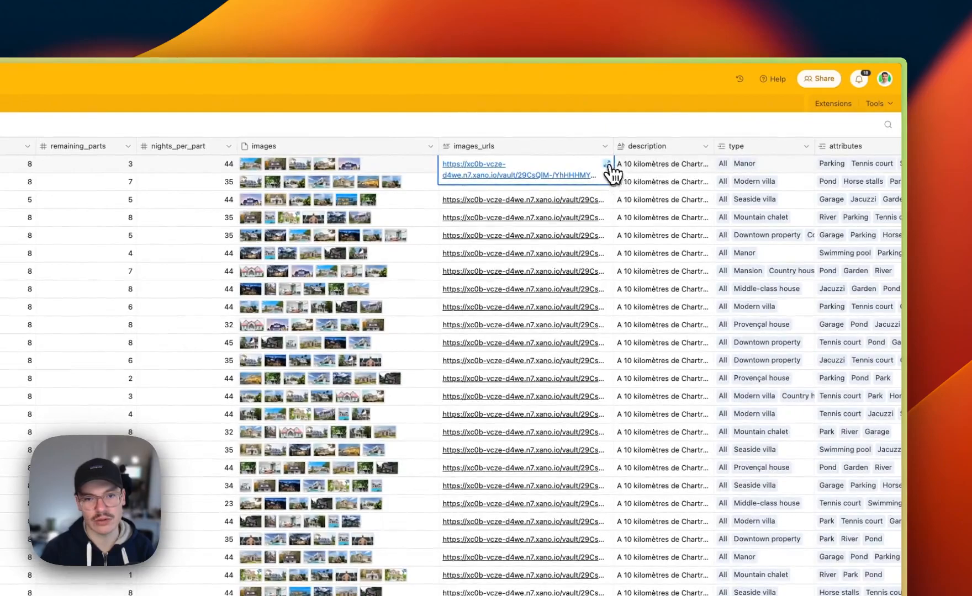
pyautogui.click(607, 164)
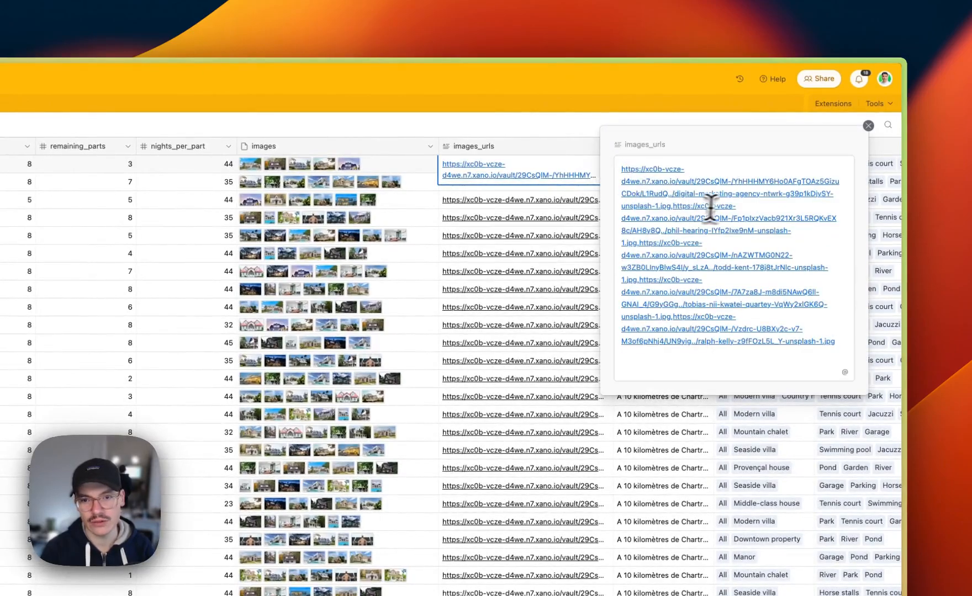
pyautogui.click(741, 204)
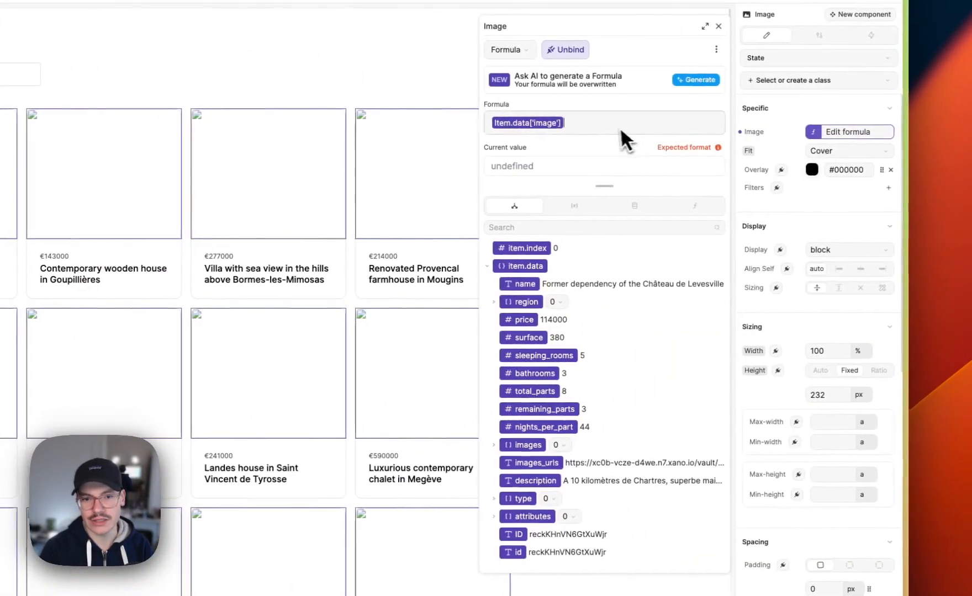
# - Replace the card image's formula with a split of the item's images_urls field, using a comma as separator
pyautogui.press('BackSpace')
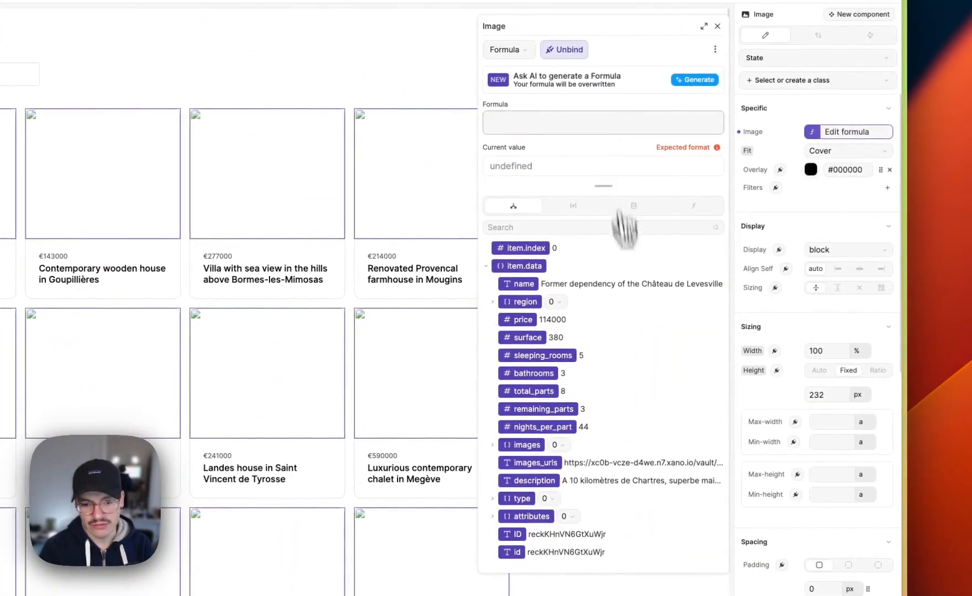
pyautogui.click(529, 420)
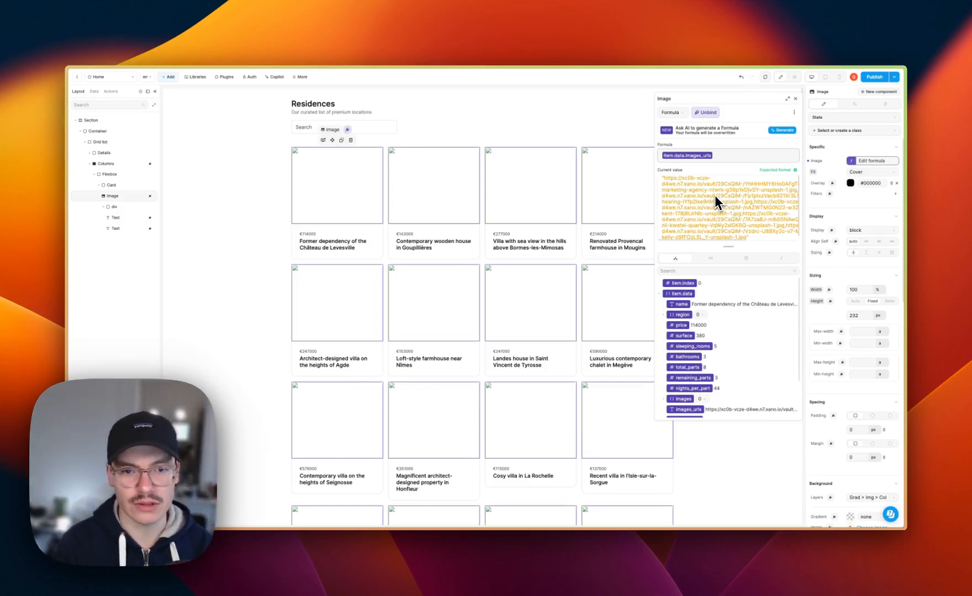
pyautogui.write('split ( ')
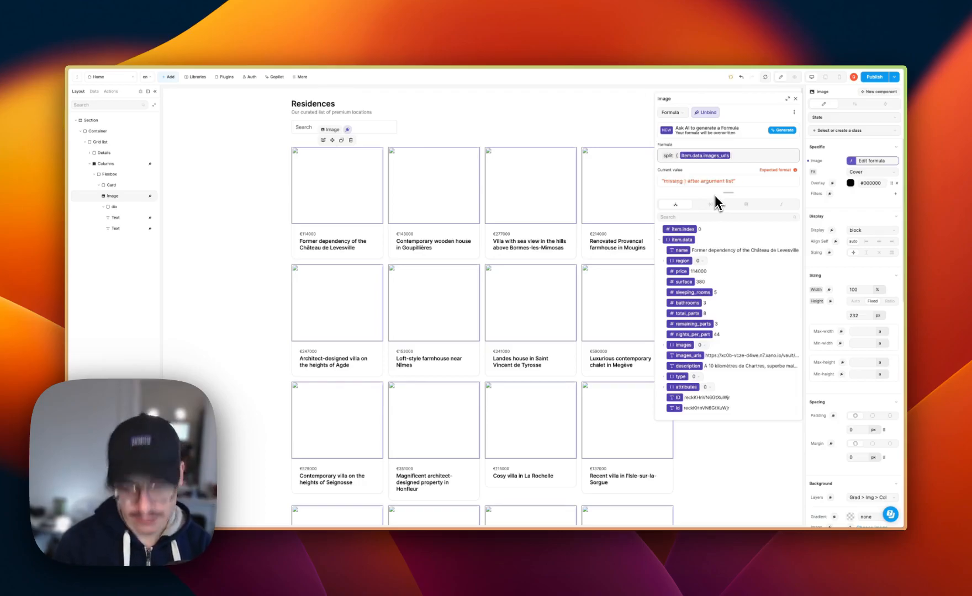
pyautogui.write(')')
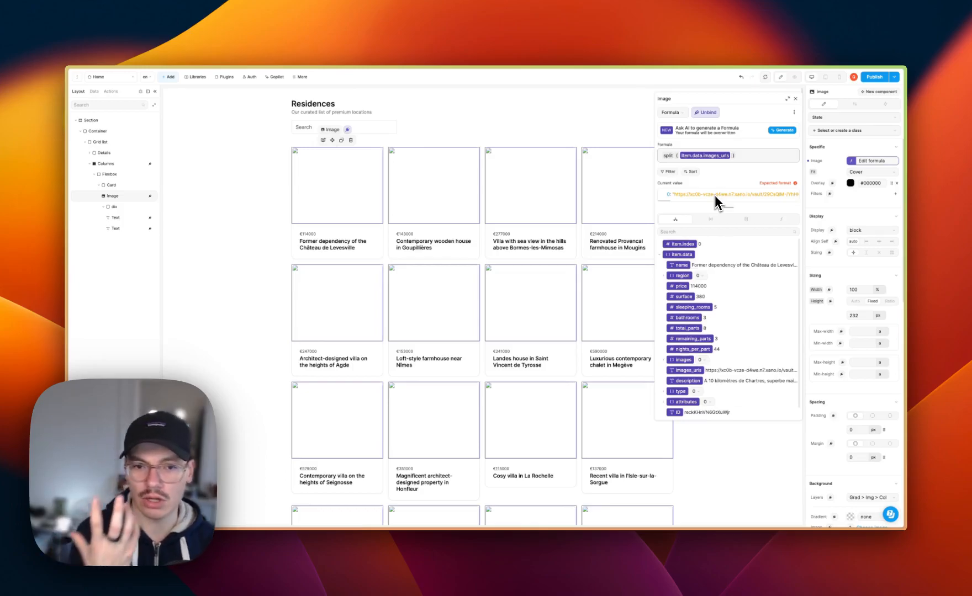
pyautogui.write(', ')
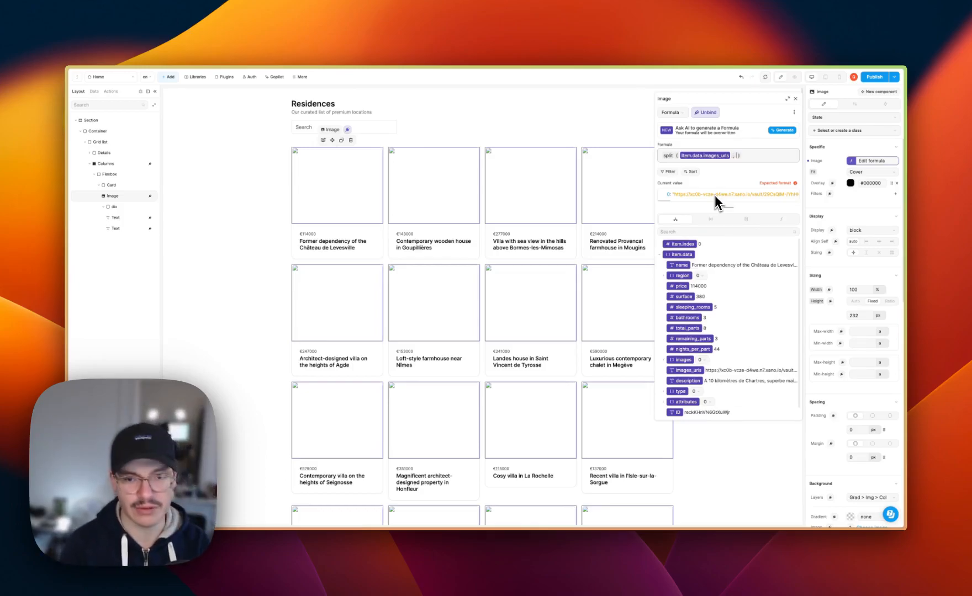
pyautogui.write('";"')
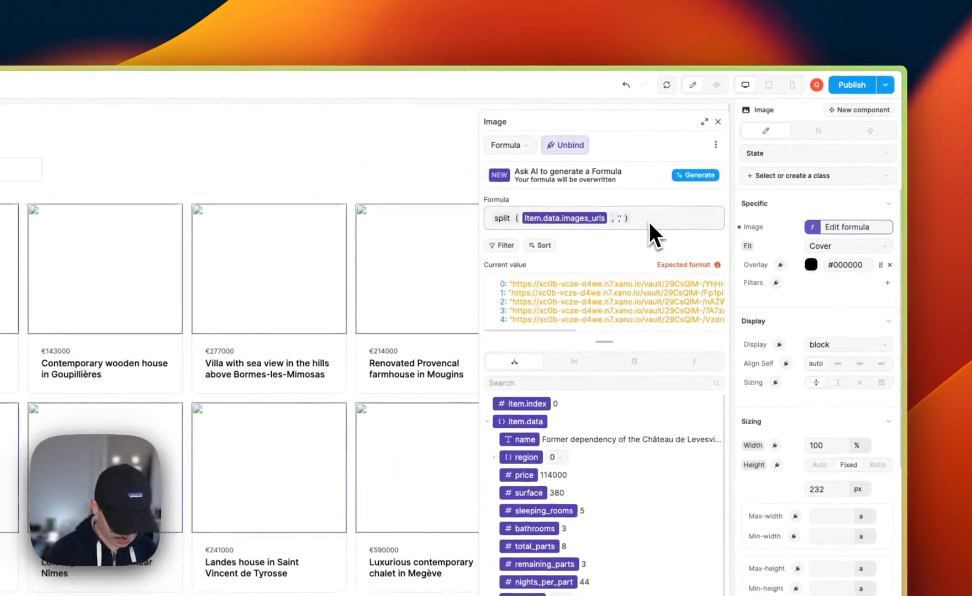
# - Append [0] to the image's split formula so it returns the first URL, and close the formula editor
pyautogui.click(649, 222)
pyautogui.write('[')
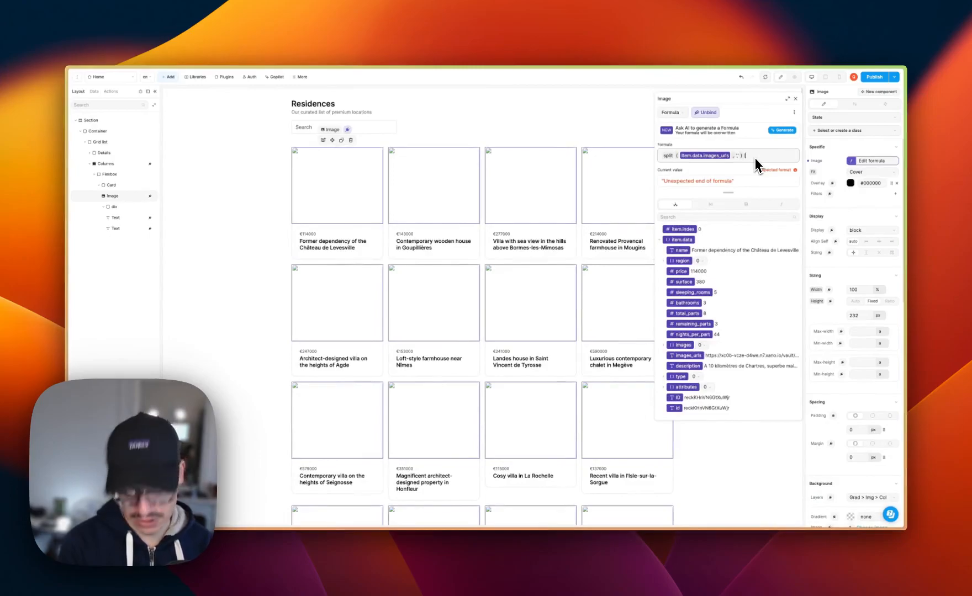
pyautogui.write('0')
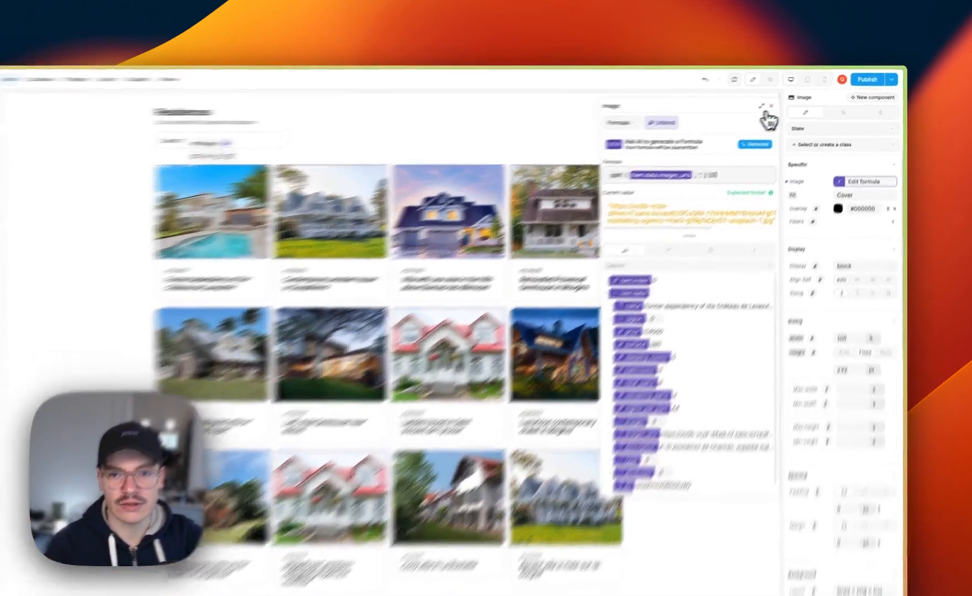
pyautogui.click(795, 98)
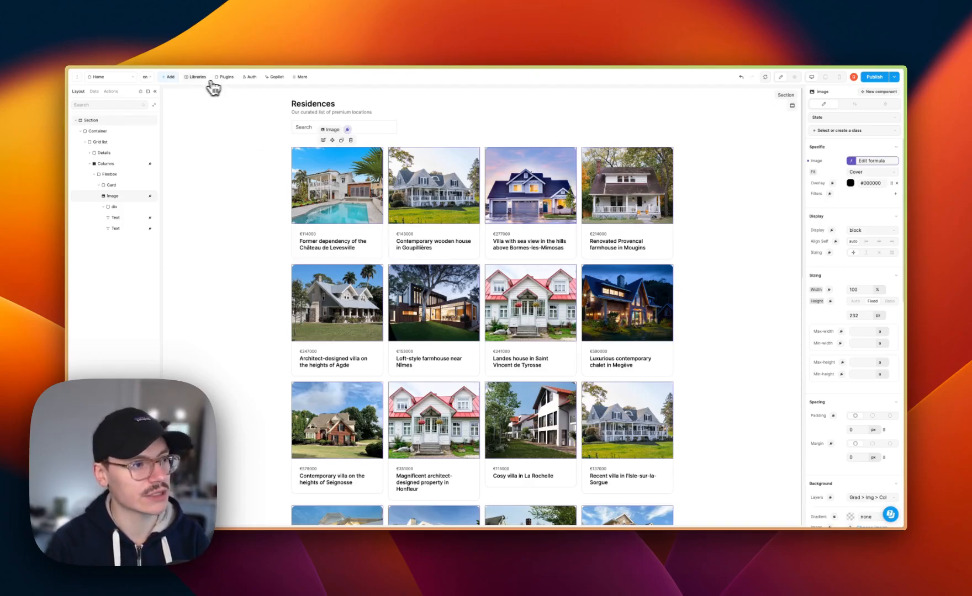
# - Add a filter condition to the properties collection that keeps only items whose name contains château
pyautogui.click(94, 91)
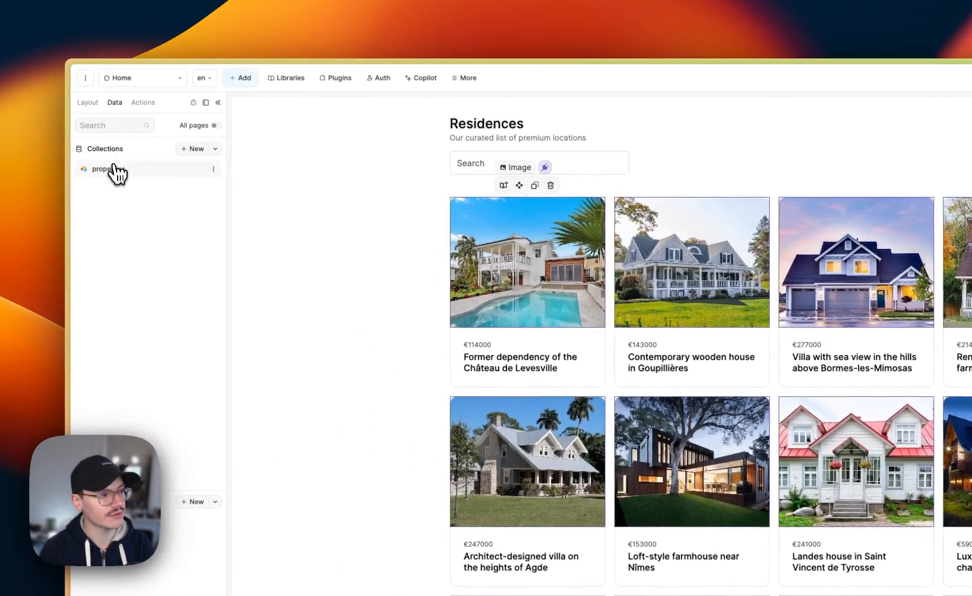
pyautogui.click(113, 169)
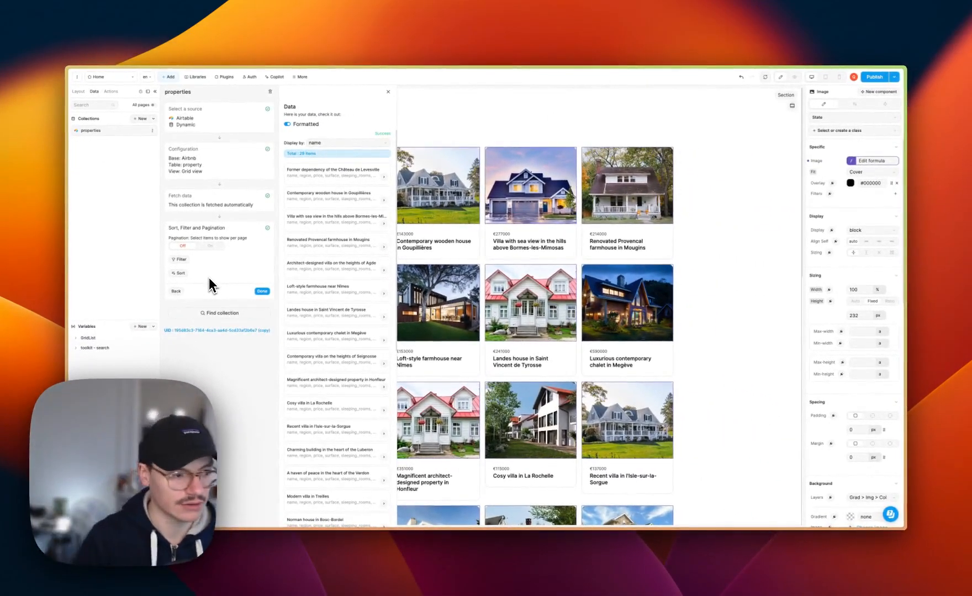
pyautogui.click(182, 260)
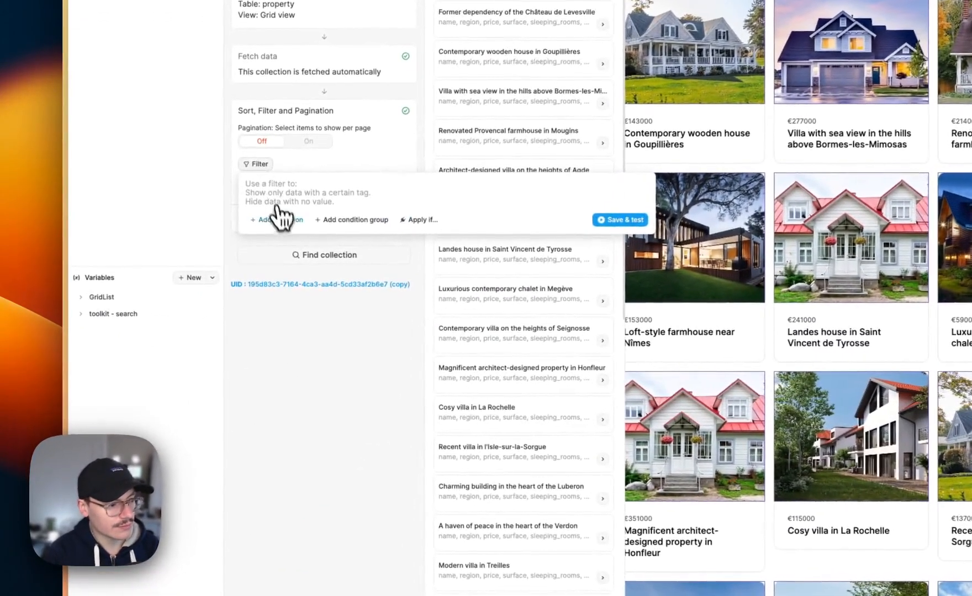
pyautogui.click(281, 219)
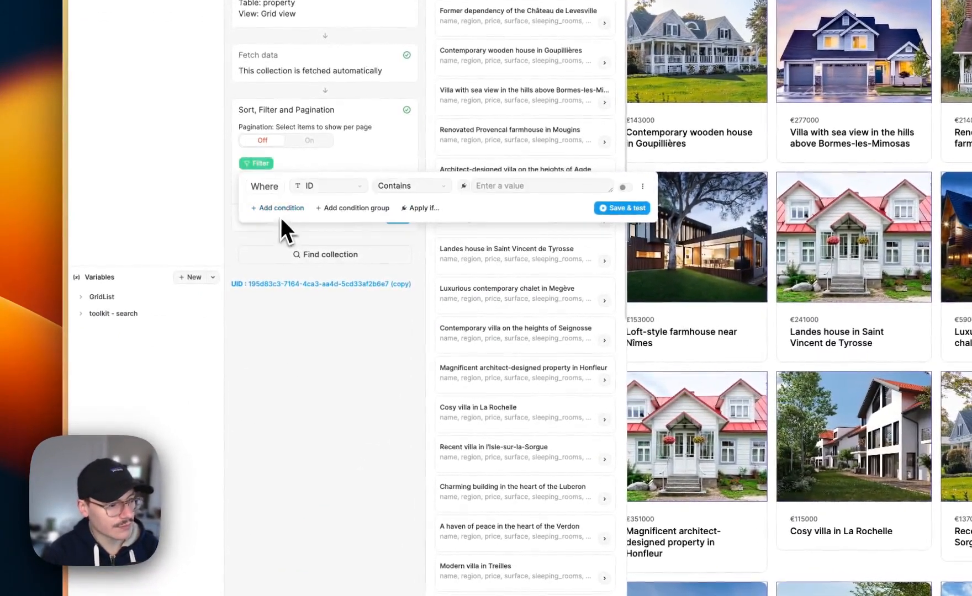
pyautogui.click(325, 187)
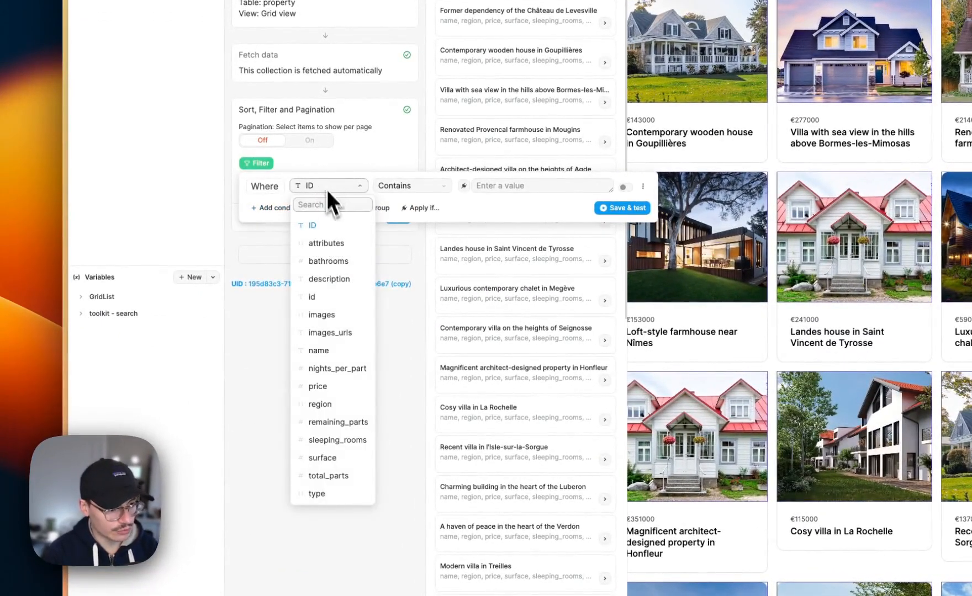
pyautogui.click(323, 351)
pyautogui.click(499, 187)
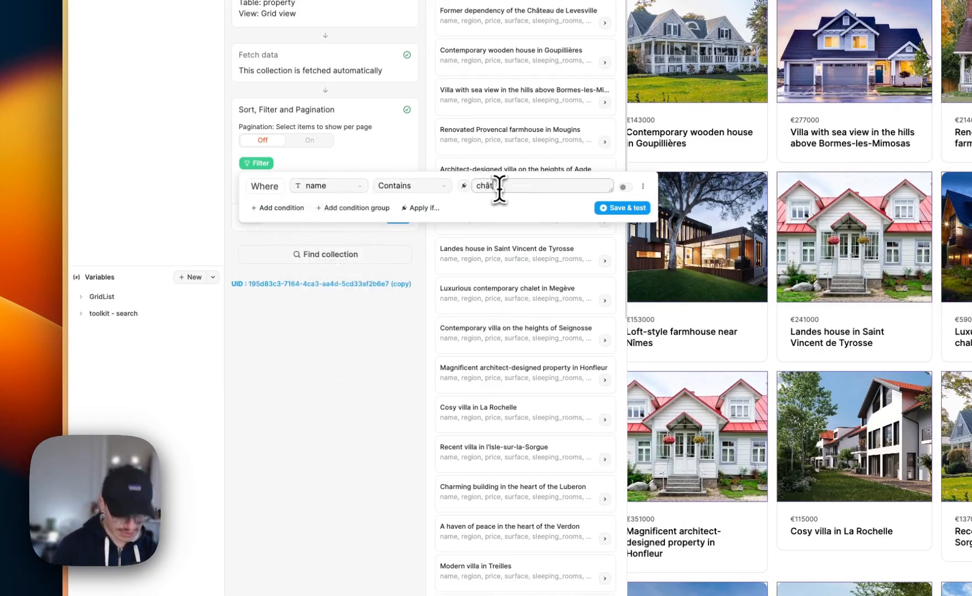
pyautogui.write('château')
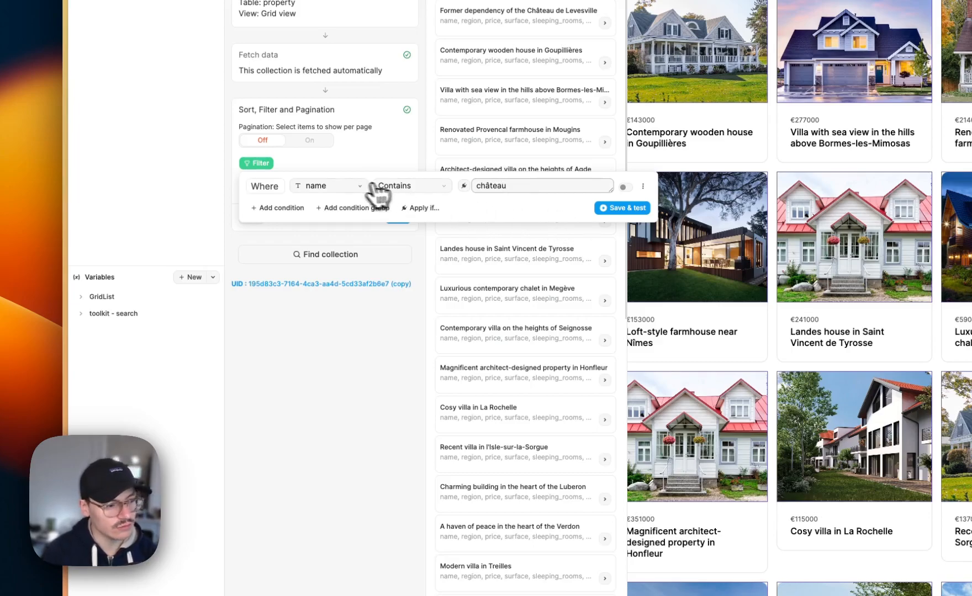
# - Review the filter's field and operator choices, save and test the château filter, and check the property grid on the page
pyautogui.click(334, 188)
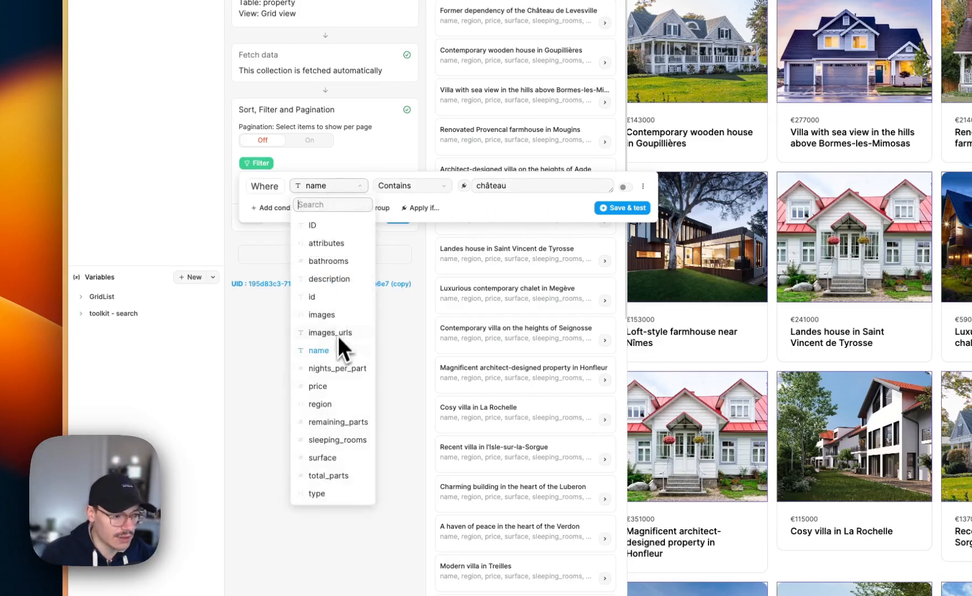
pyautogui.click(346, 189)
pyautogui.click(410, 188)
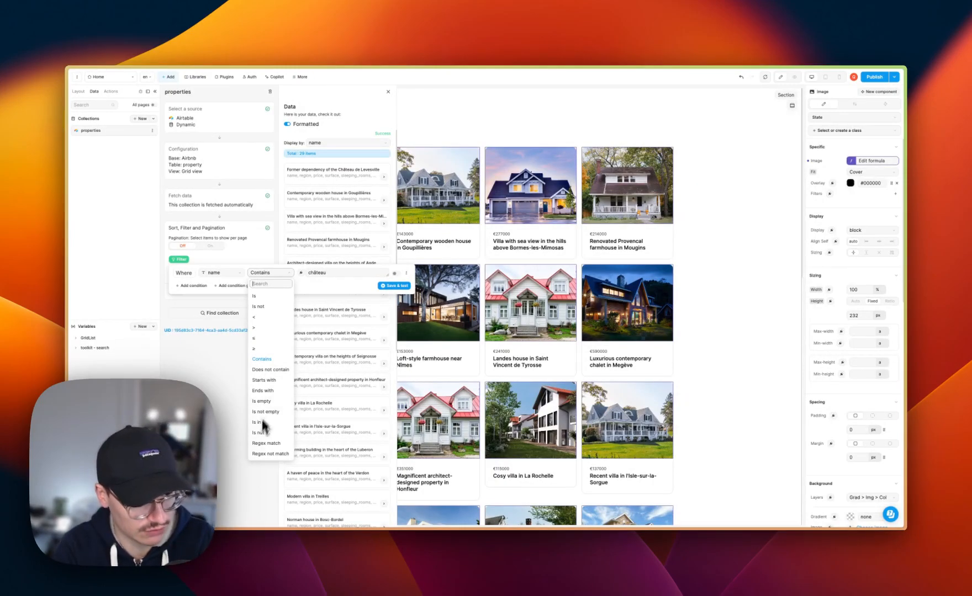
pyautogui.click(278, 275)
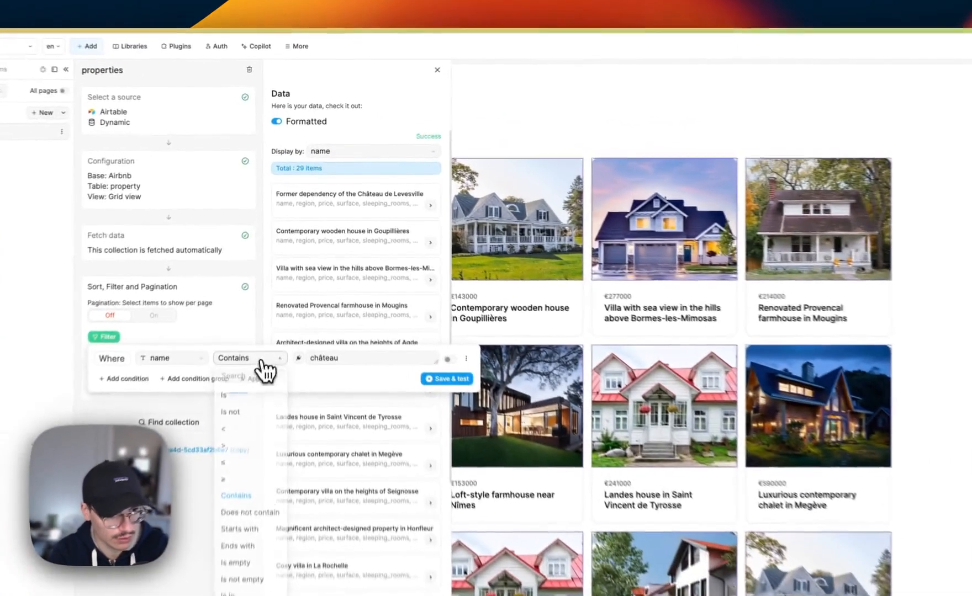
pyautogui.click(447, 379)
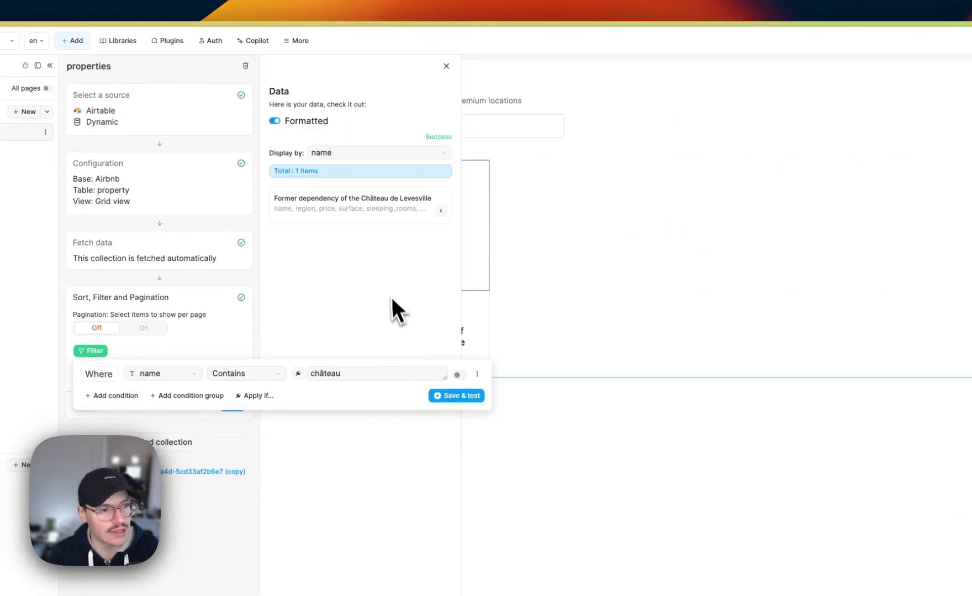
pyautogui.click(631, 351)
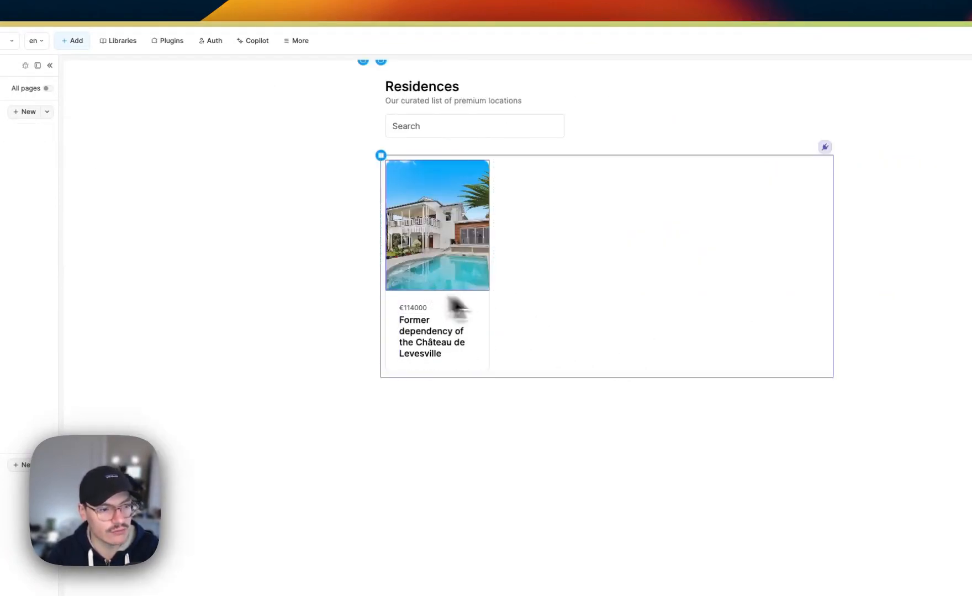
pyautogui.click(475, 259)
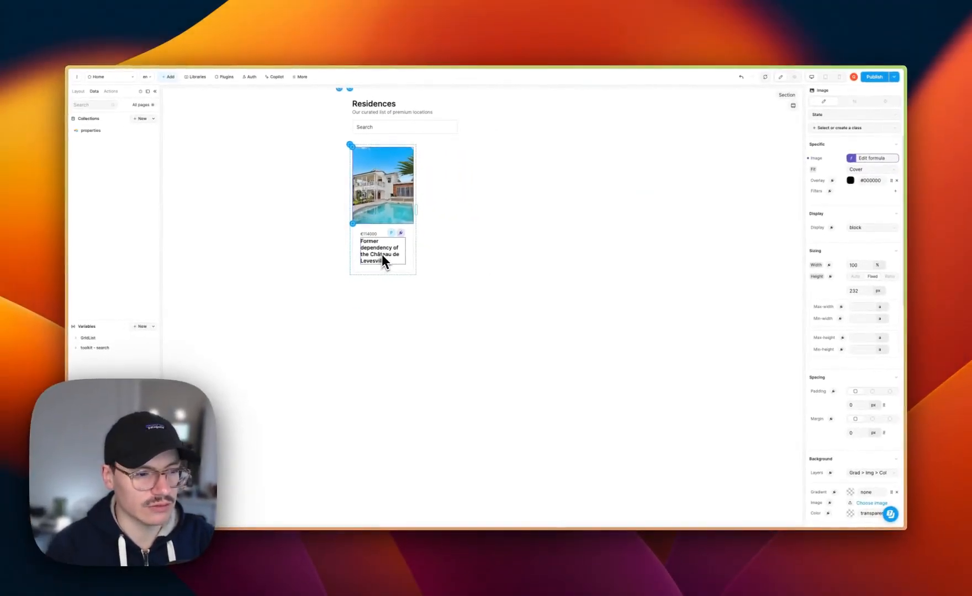
# - Reopen the properties collection's filter settings, remove the name condition, and save and test the collection
pyautogui.click(112, 130)
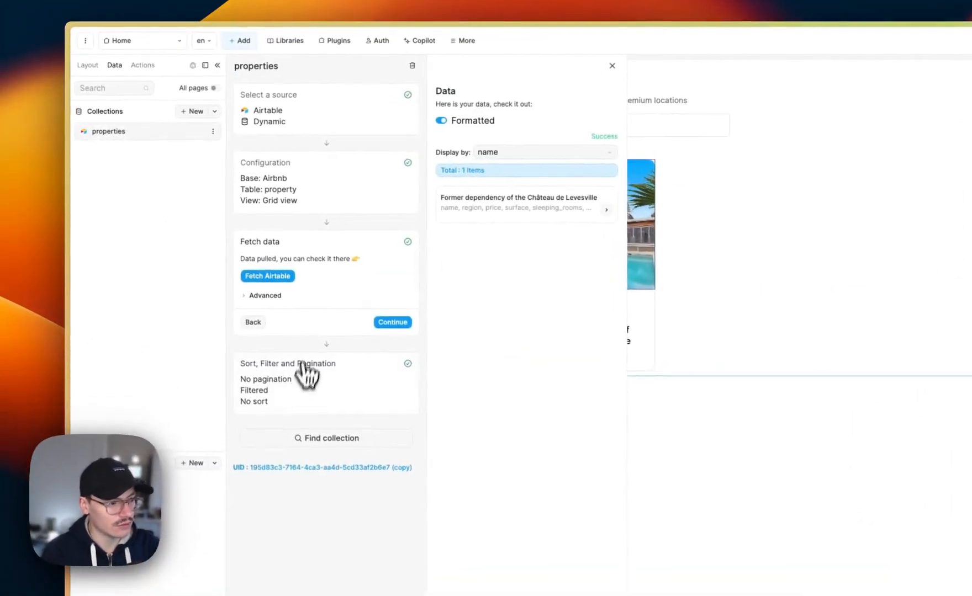
pyautogui.click(215, 283)
pyautogui.click(263, 351)
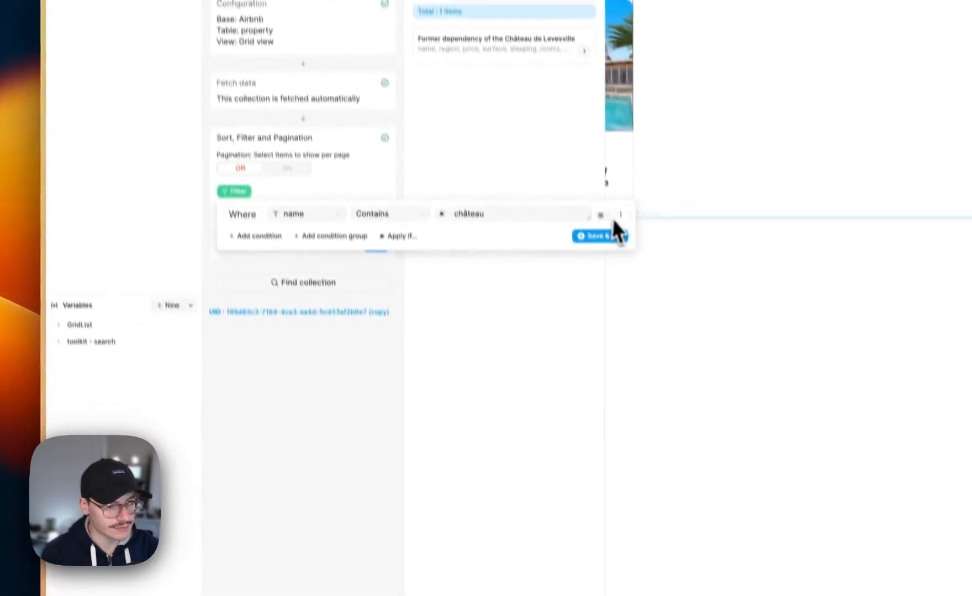
pyautogui.click(645, 373)
pyautogui.click(635, 200)
pyautogui.click(589, 213)
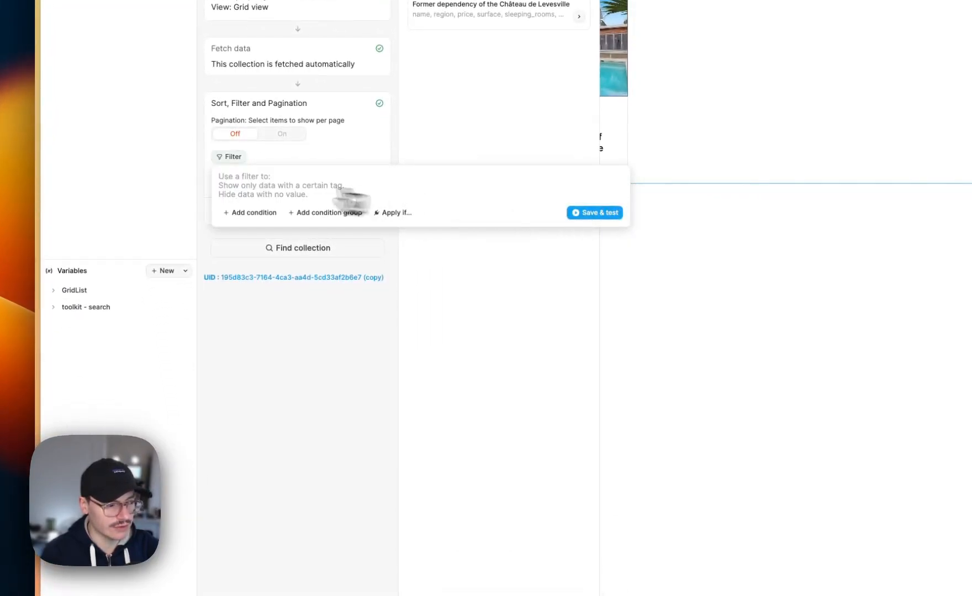
pyautogui.click(228, 158)
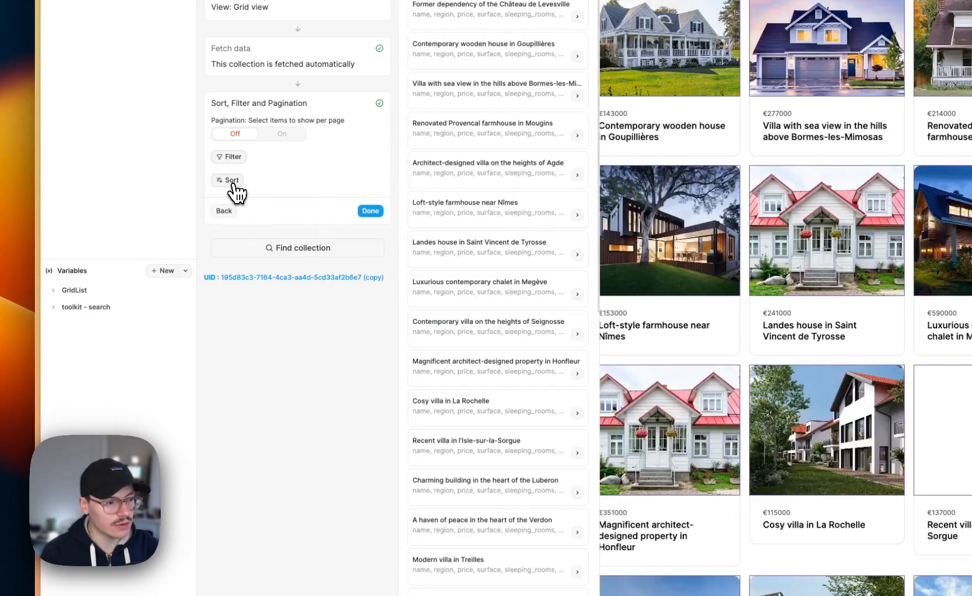
# - Sort the properties collection by name in ascending order, then save and test it
pyautogui.click(232, 183)
pyautogui.click(242, 237)
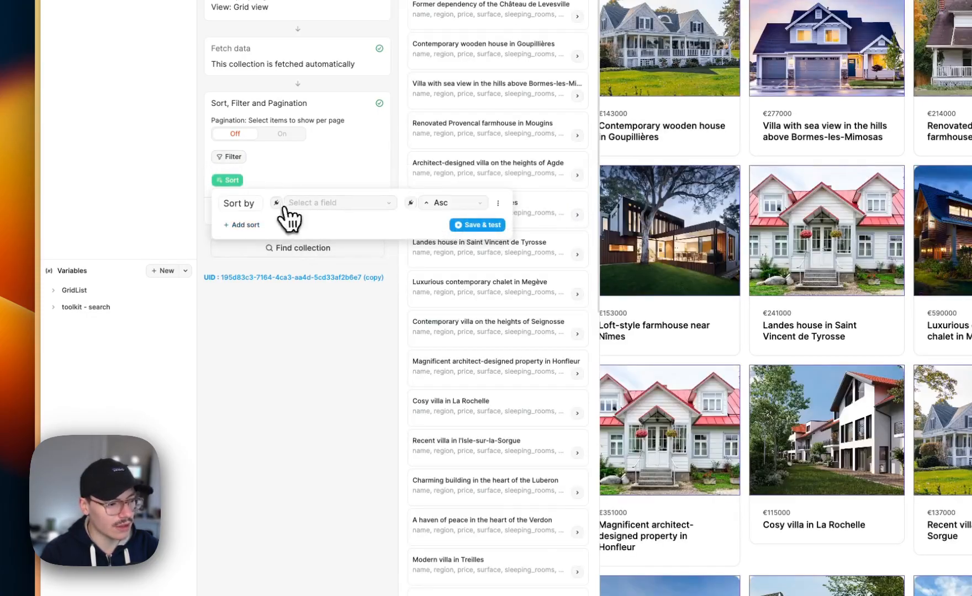
pyautogui.click(332, 203)
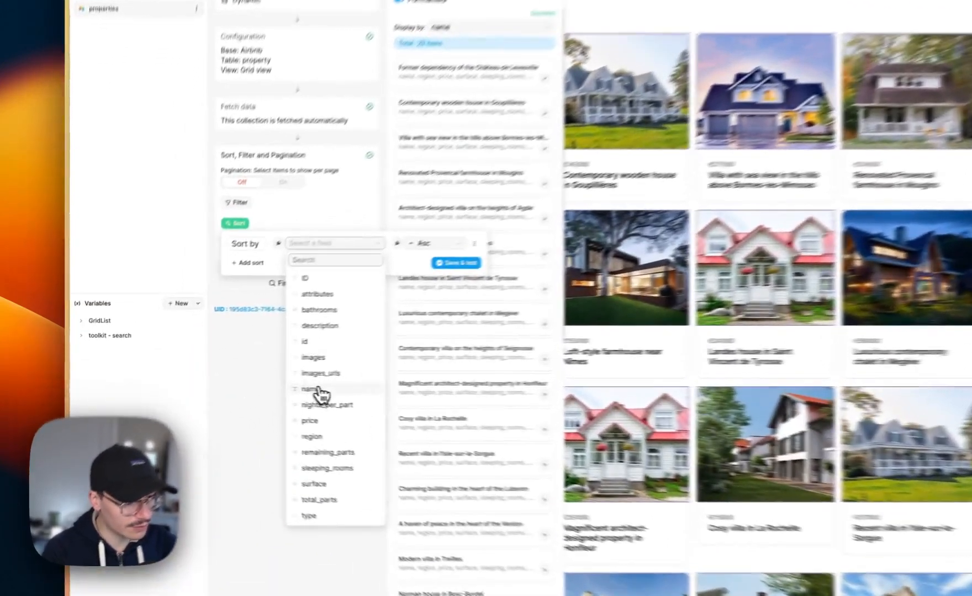
pyautogui.click(227, 383)
pyautogui.click(304, 286)
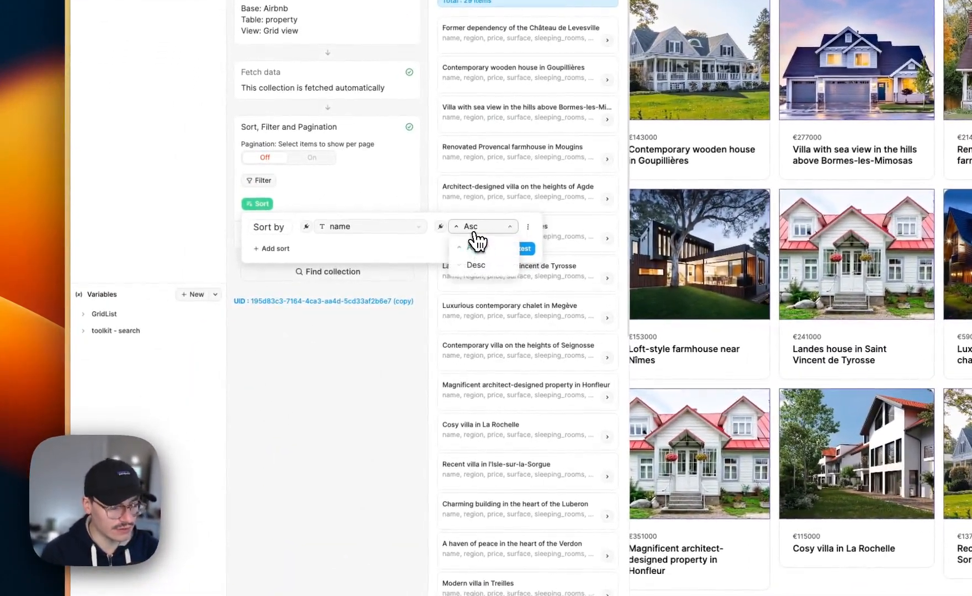
pyautogui.click(474, 245)
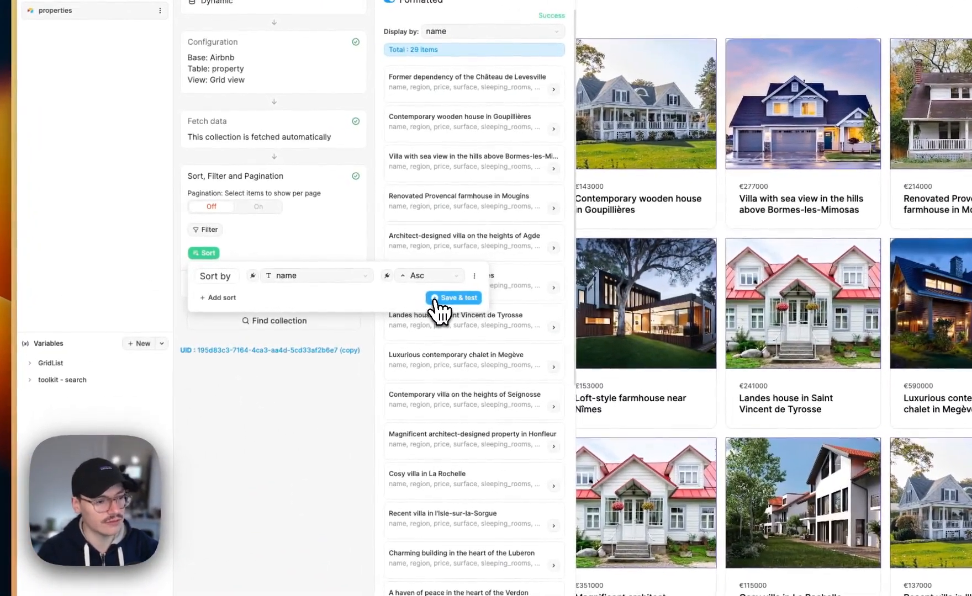
pyautogui.click(435, 301)
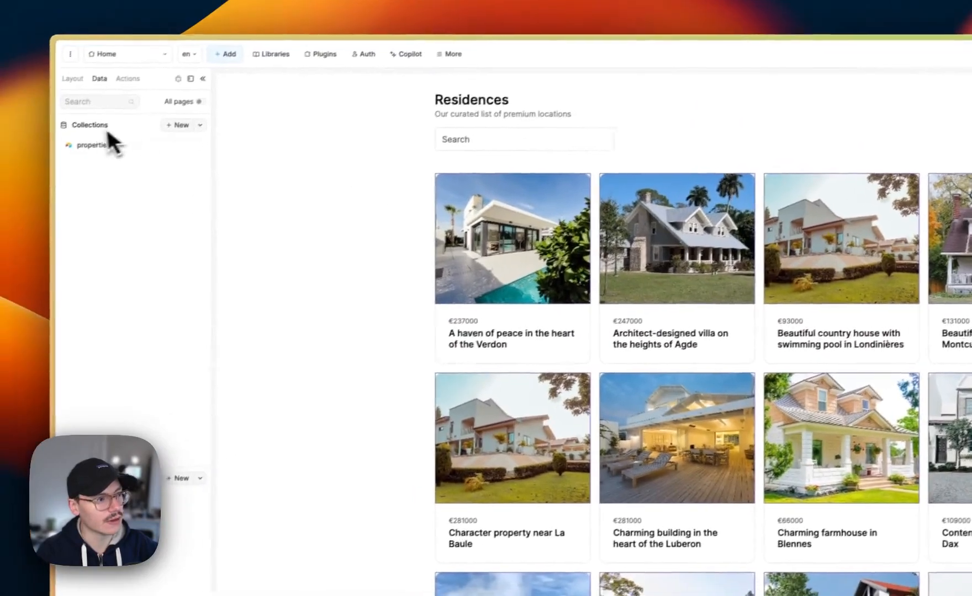
# - Remove the name sort from the properties collection and close the collection settings
pyautogui.click(102, 146)
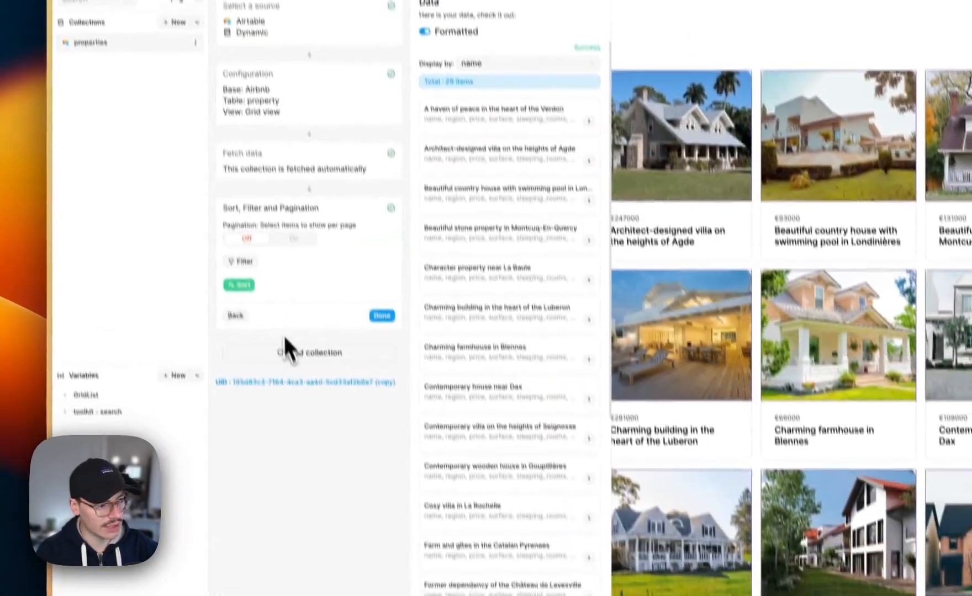
pyautogui.click(232, 301)
pyautogui.click(502, 268)
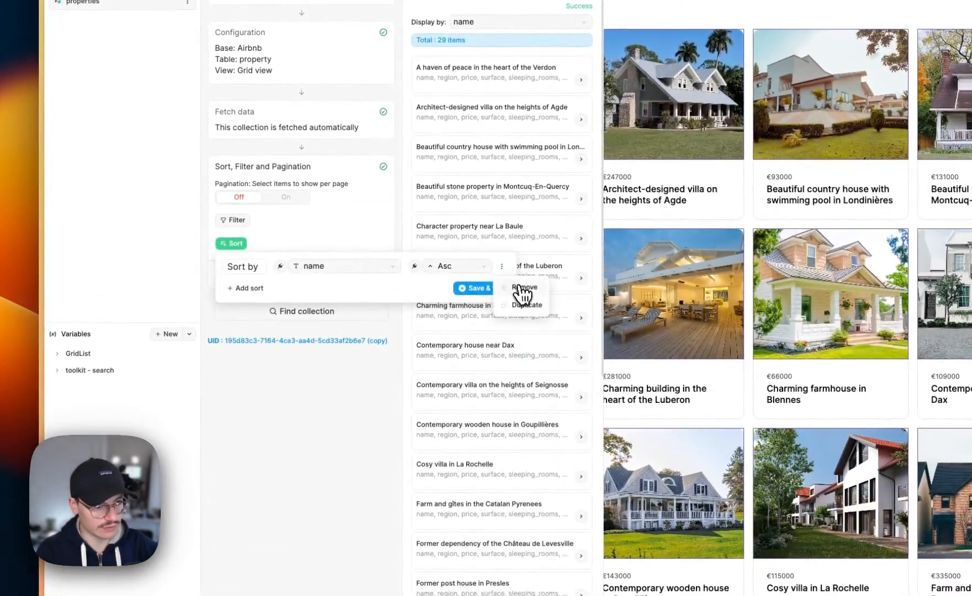
pyautogui.click(519, 286)
pyautogui.click(234, 249)
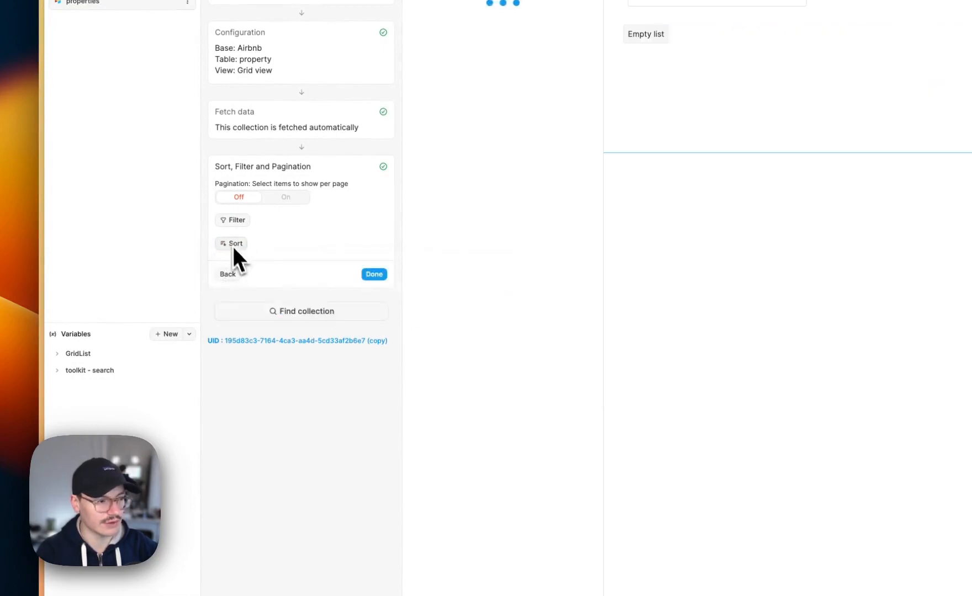
pyautogui.click(296, 264)
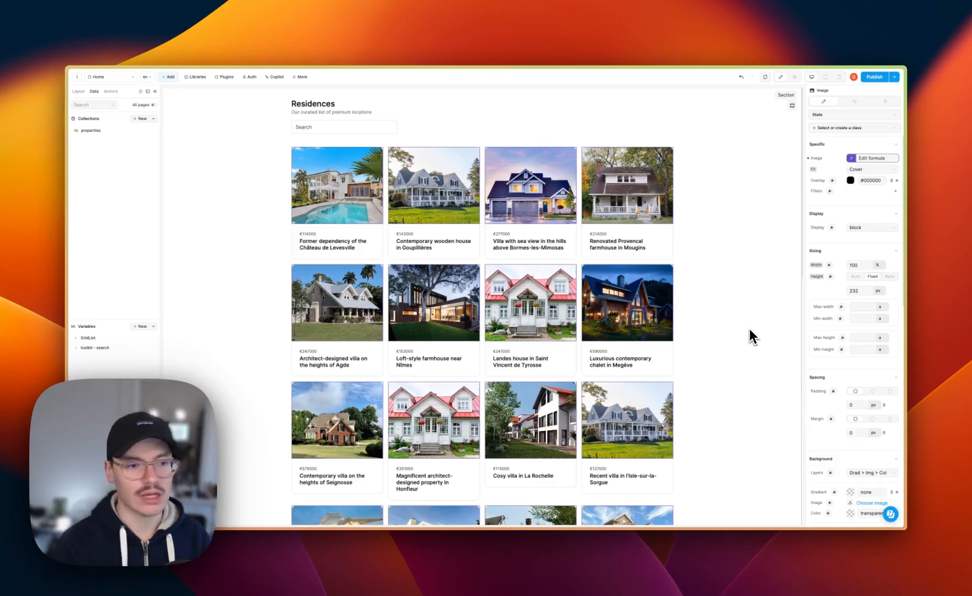
# - Switch to the WeWeb Academy page of the Scale your web app course
pyautogui.moveTo(70, 345)
pyautogui.click(105, 481)
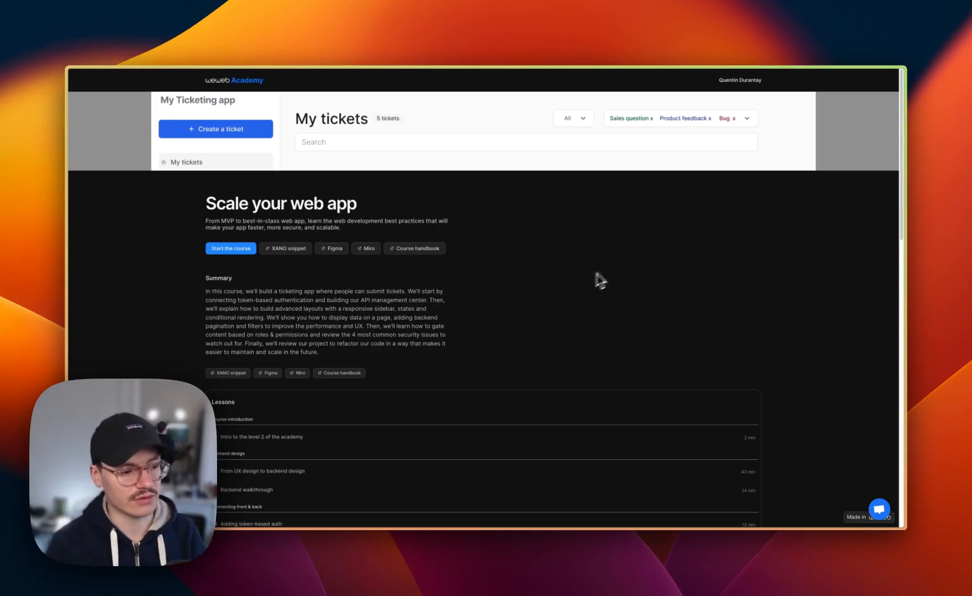
pyautogui.moveTo(69, 453)
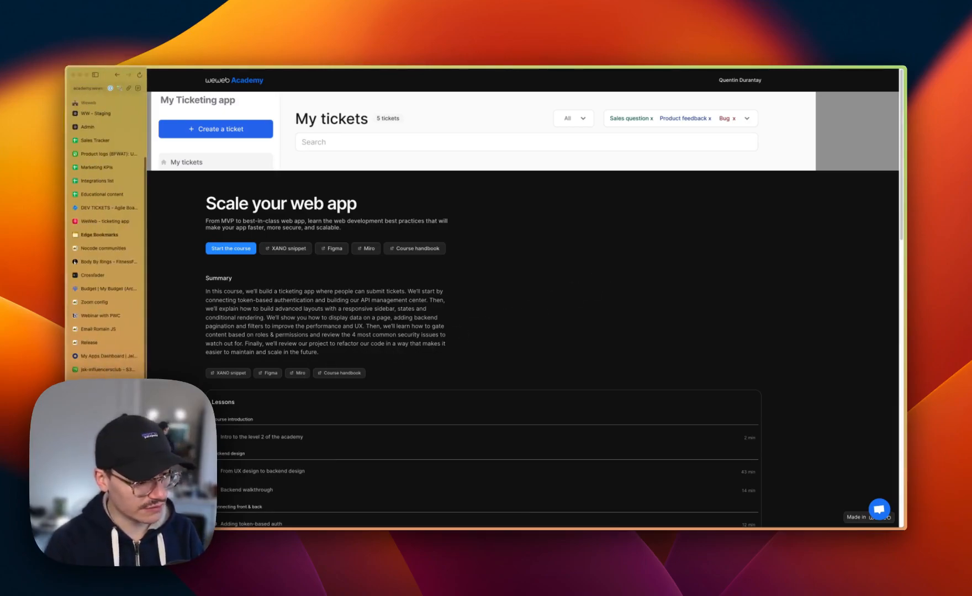